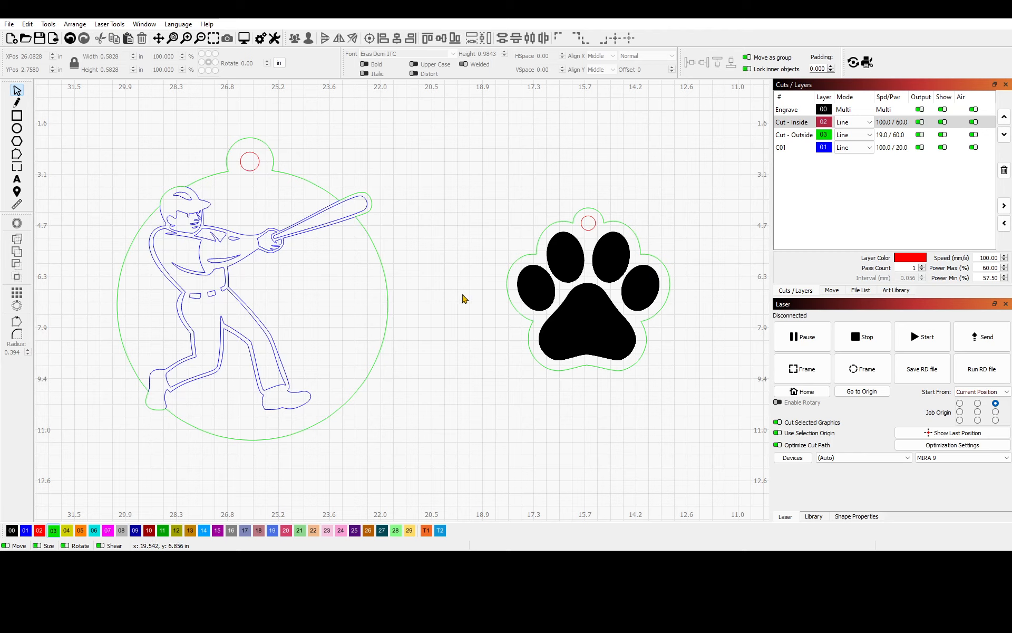
Examine the baseball ornament's outer outline and the paw ornament's engraving shapes and surrounding outline
click(380, 260)
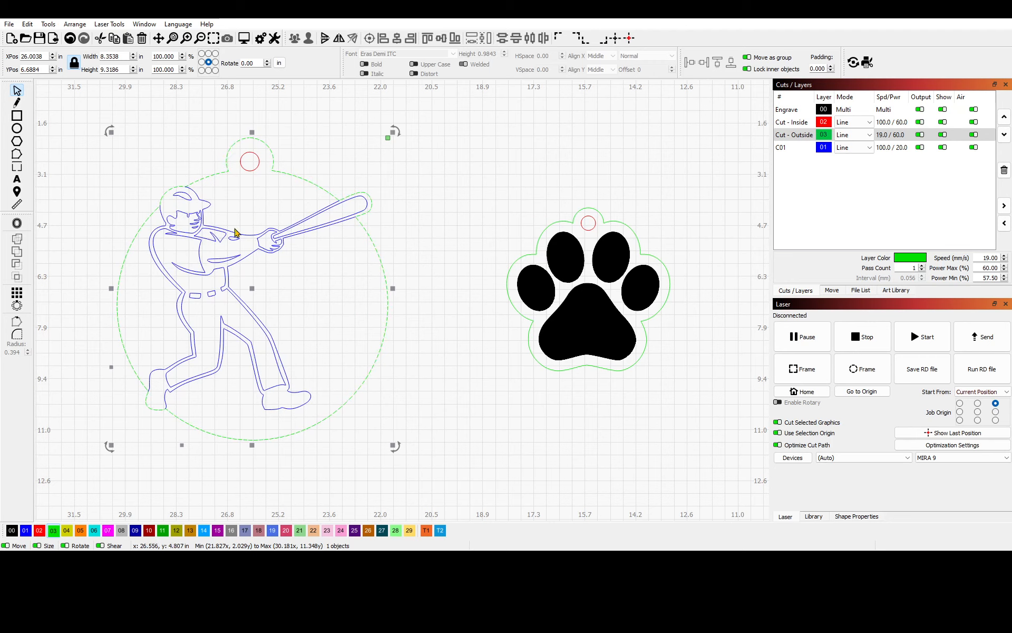
click(457, 340)
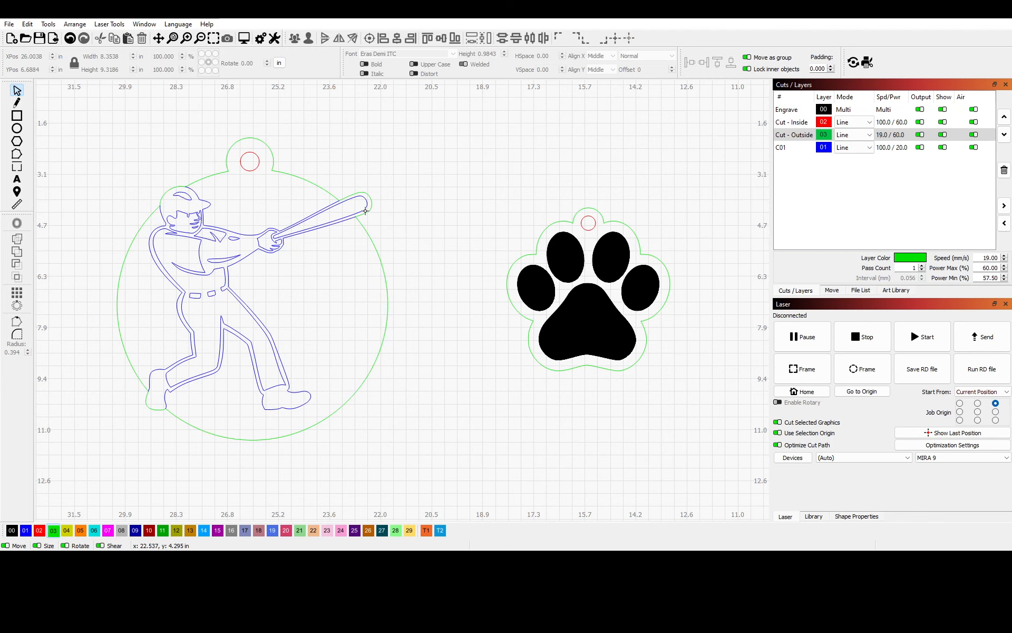
scroll(365, 211, up, 2)
scroll(370, 299, down, 3)
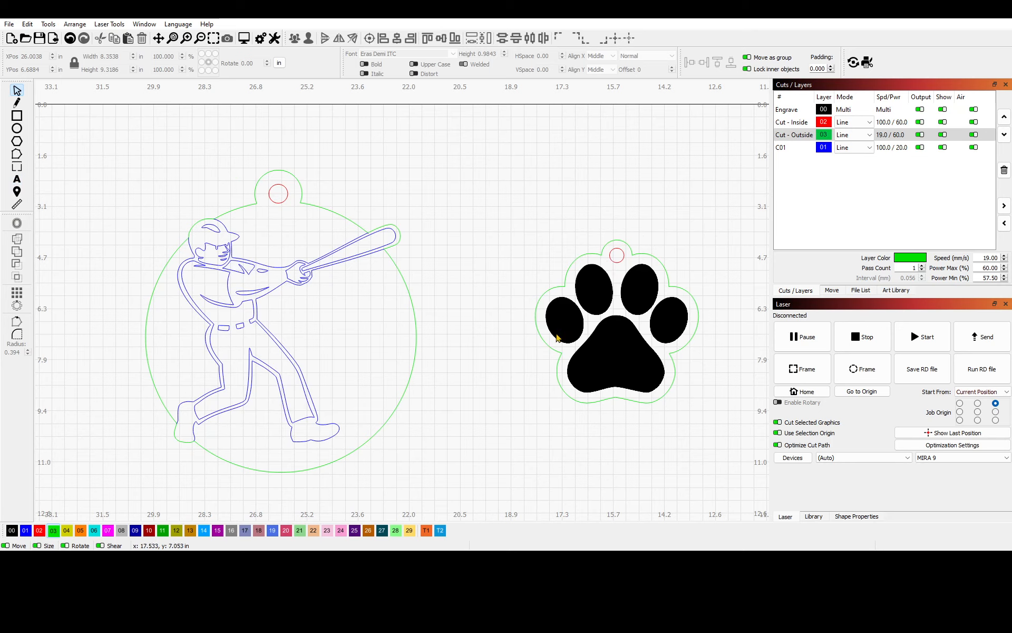
drag(515, 436, 492, 382)
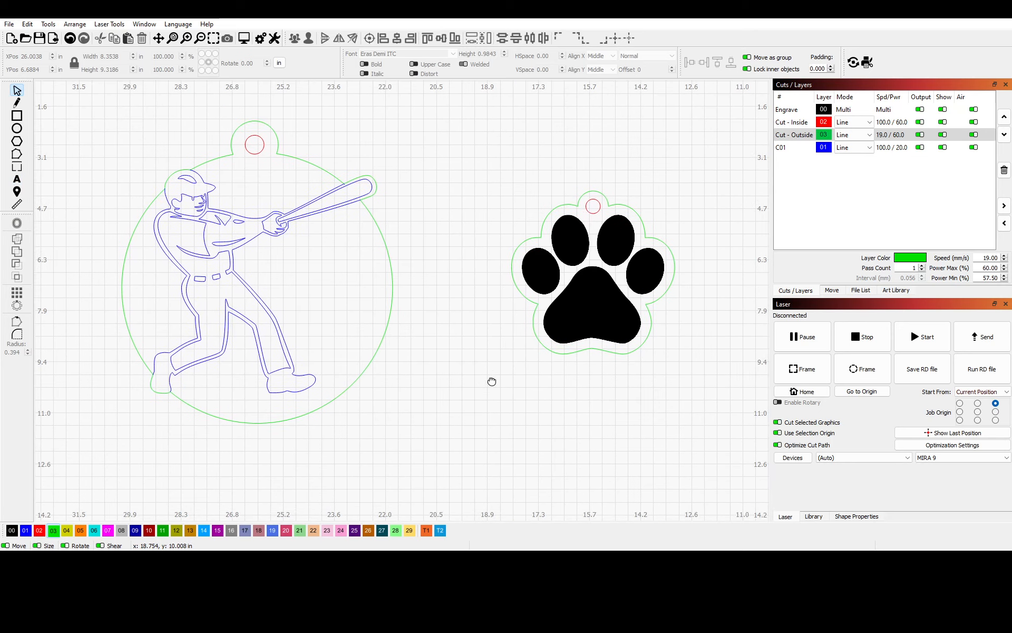
scroll(654, 348, up, 5)
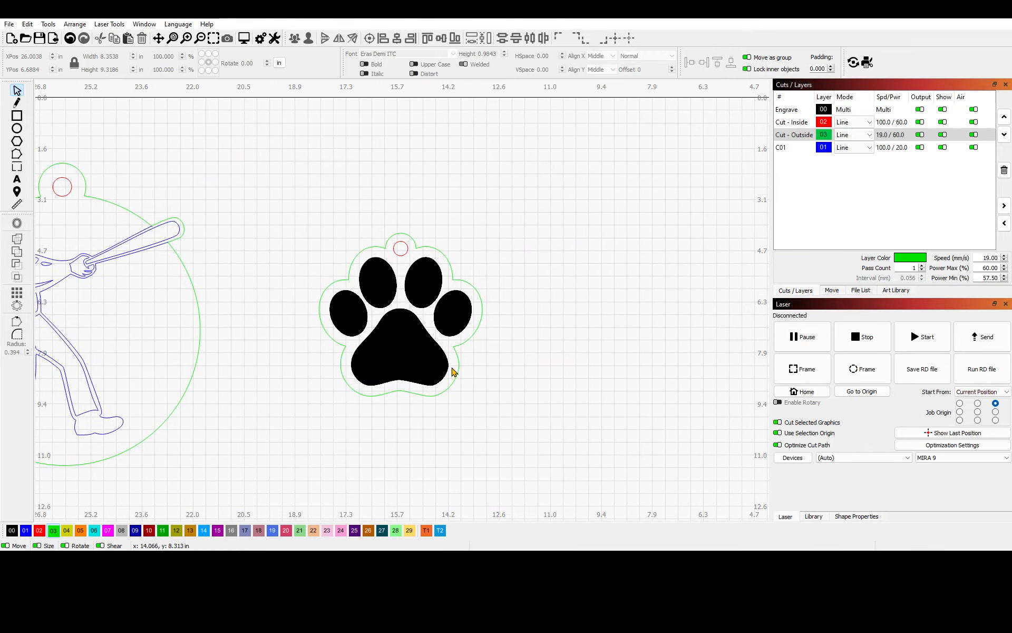
drag(424, 269, 447, 288)
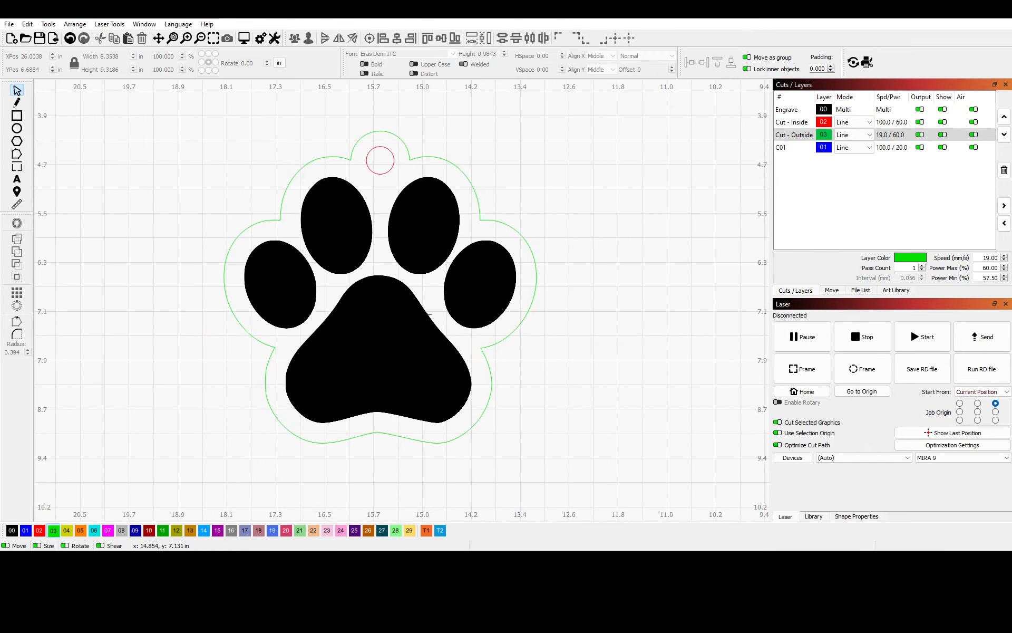
click(406, 338)
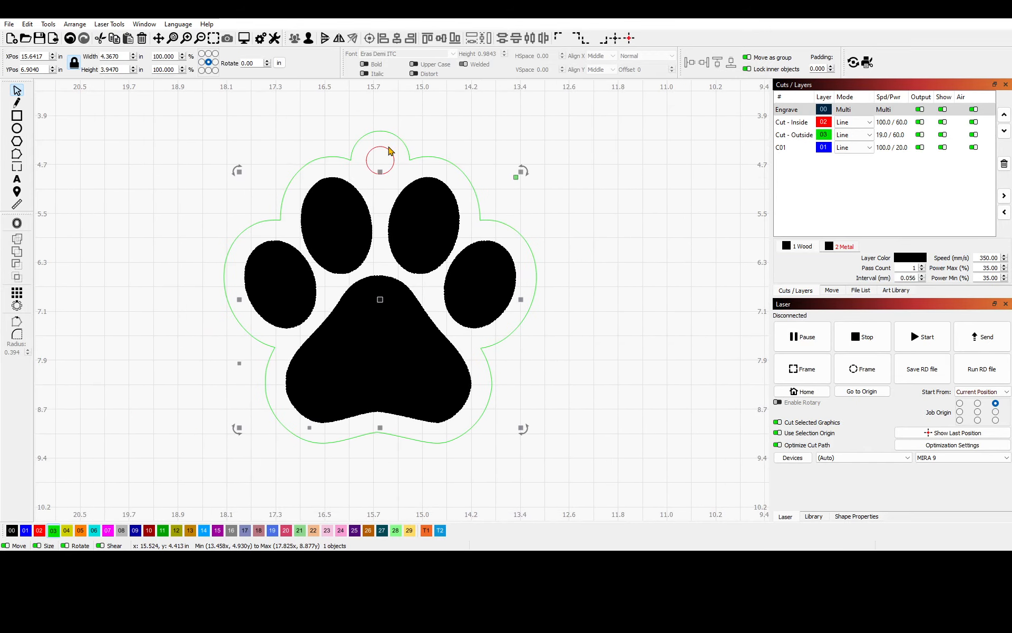
click(294, 170)
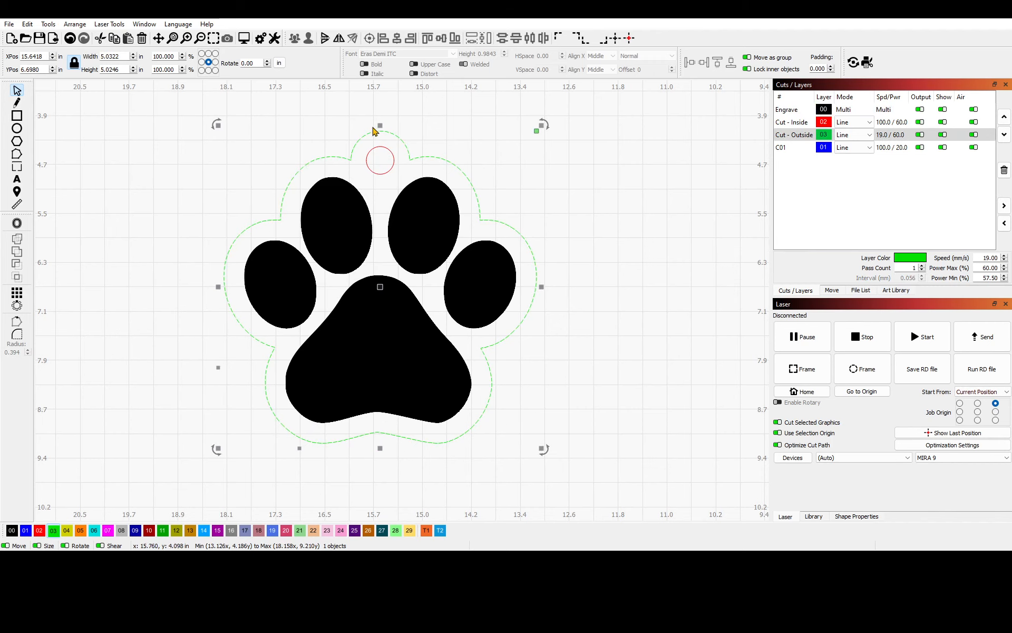
click(559, 218)
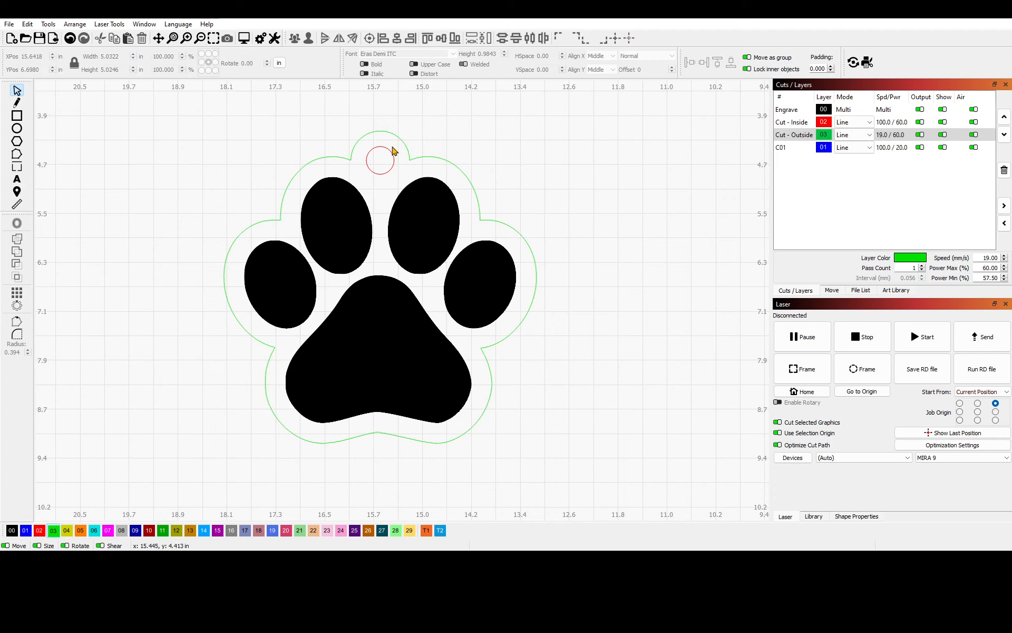
Delete the red hanging-hole circle and the green outer outline of the paw ornament
click(380, 174)
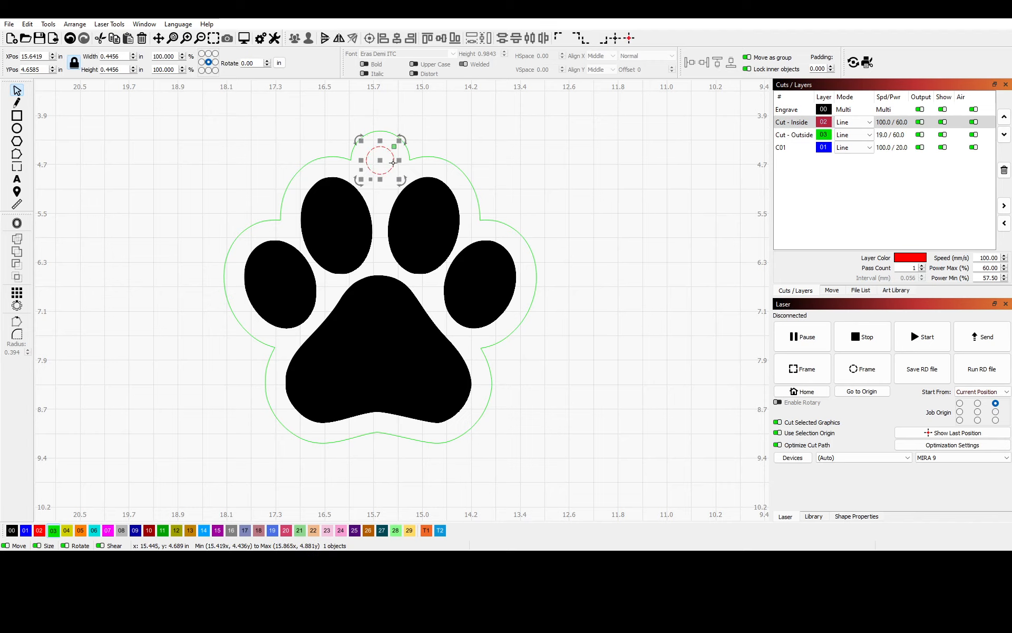
key(Delete)
click(420, 157)
key(Delete)
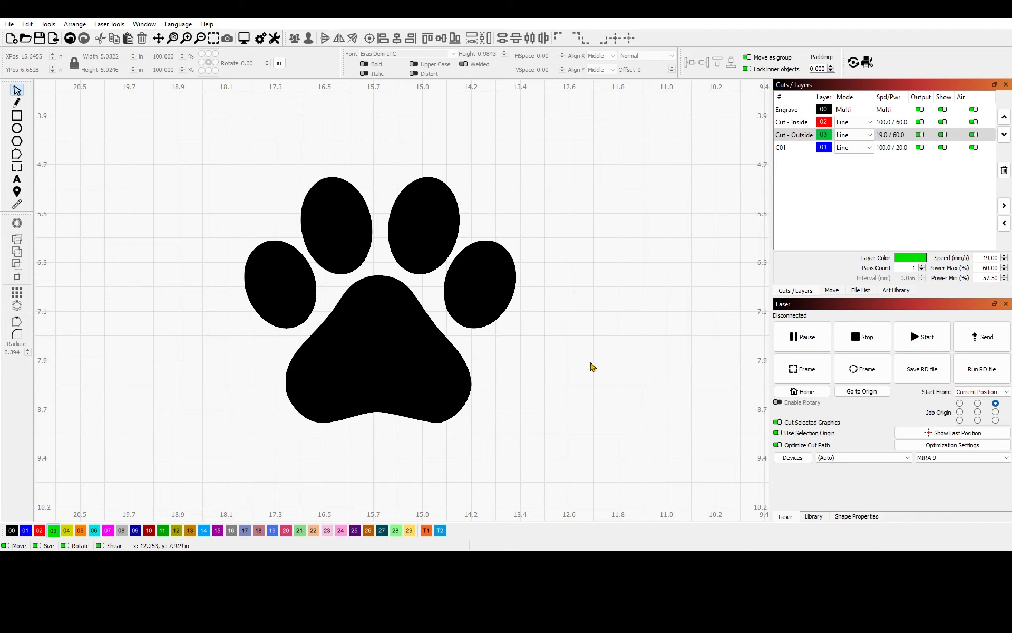
Offset the paw outward by 0.3325 with round corners and outer shapes only, and assign the new outline to the Cut - Outside layer
click(363, 348)
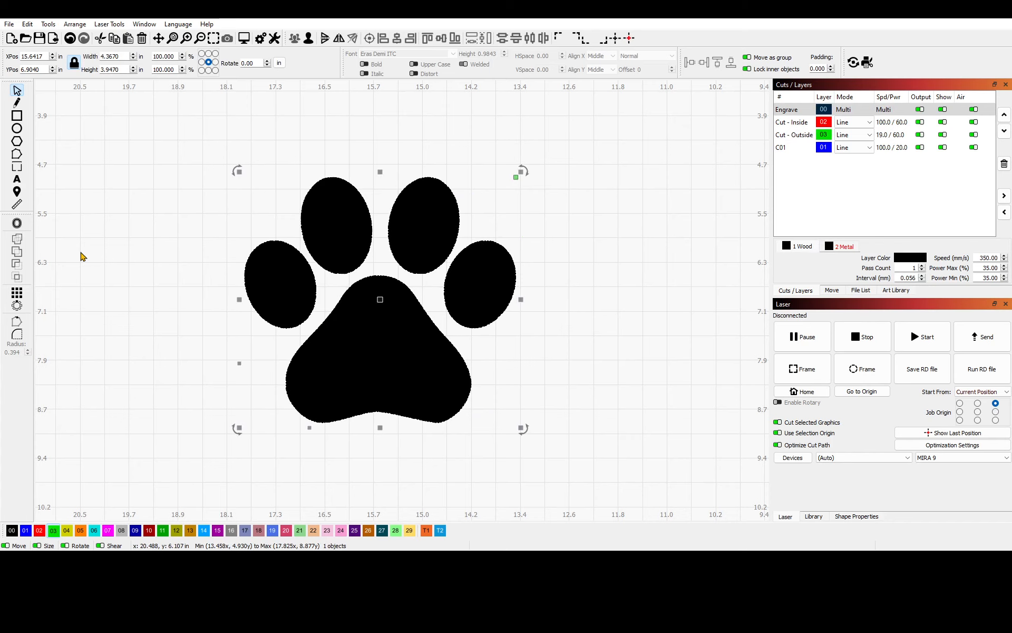
click(16, 225)
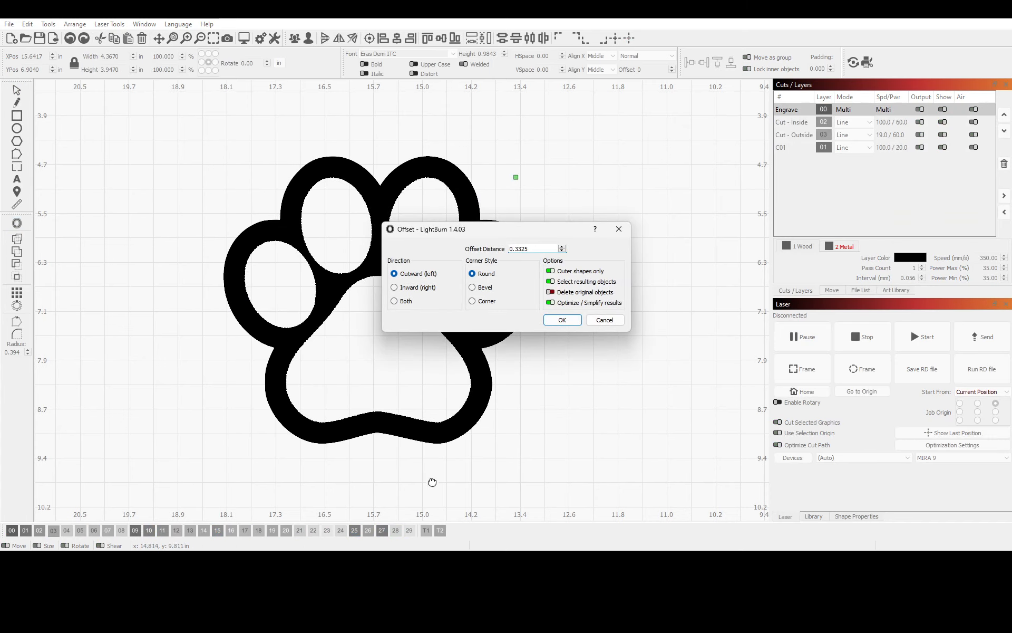
click(570, 321)
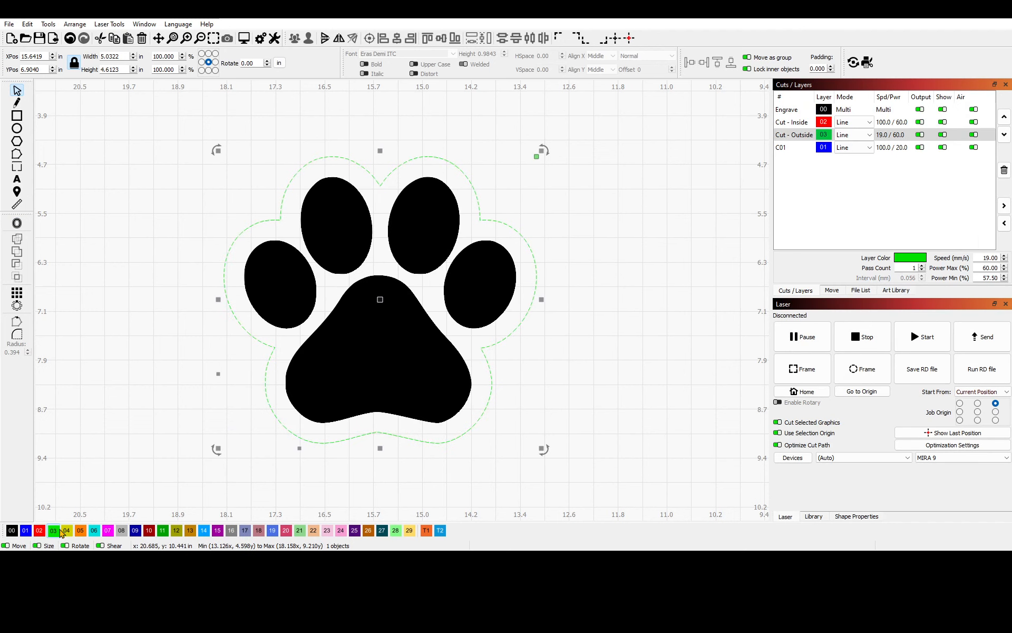
click(630, 369)
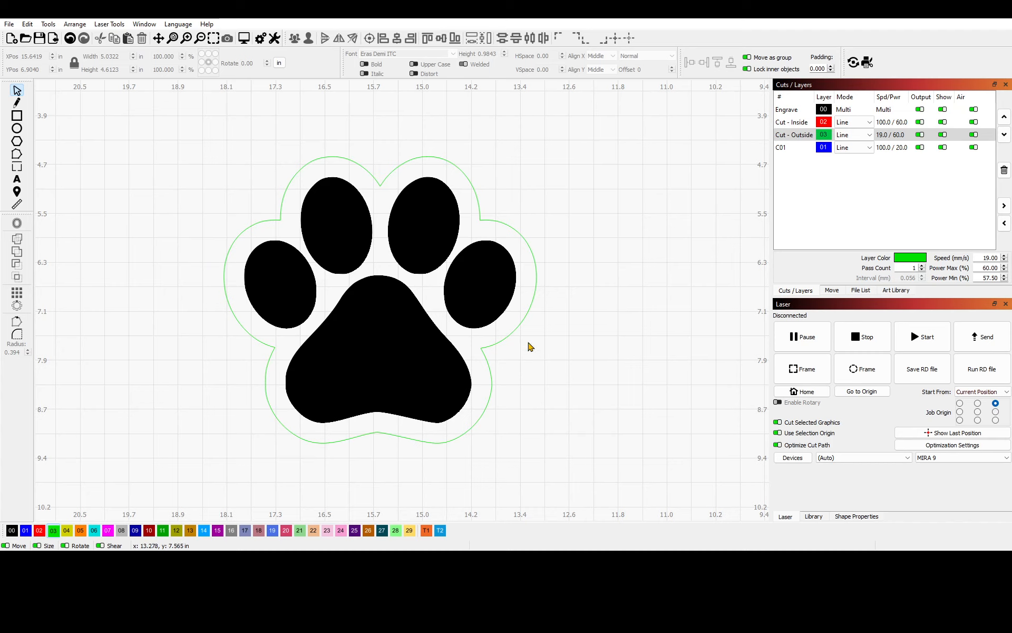
Reassign the filled paw shapes to the blue C01 line layer
click(534, 258)
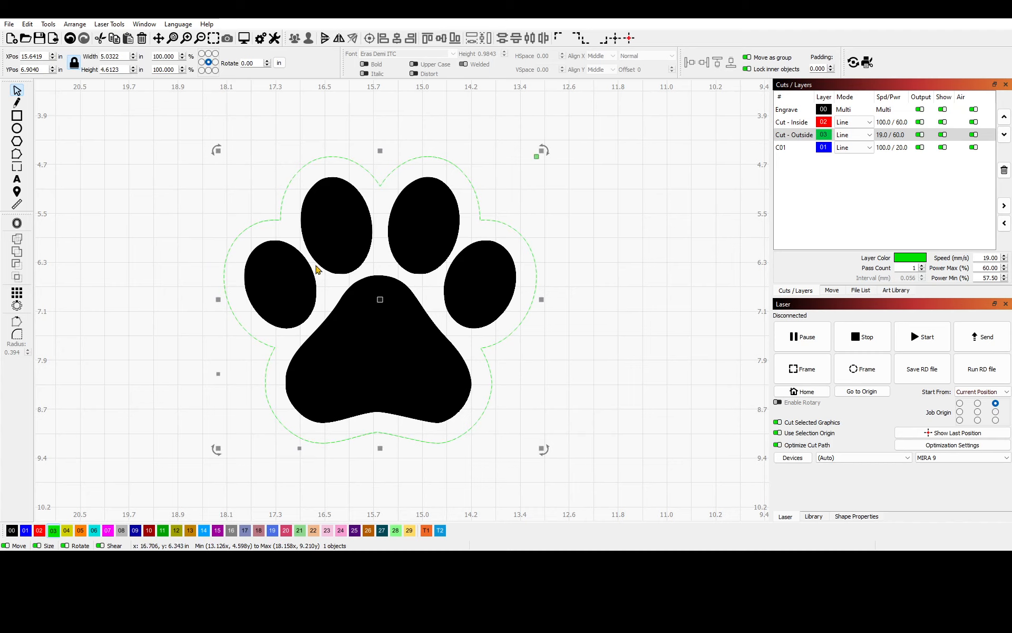
click(650, 379)
click(401, 346)
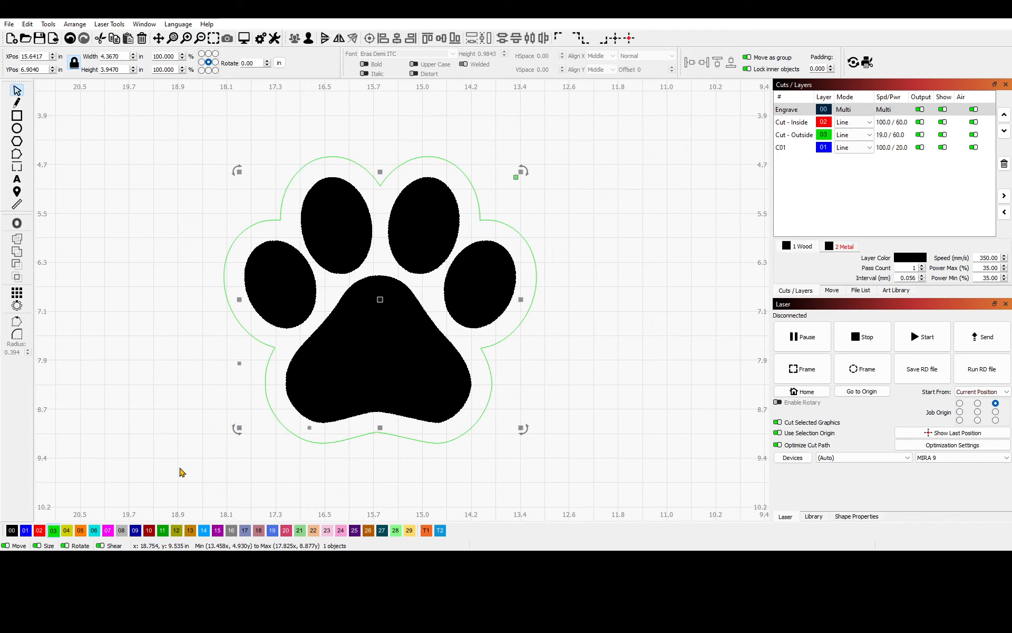
click(25, 531)
click(232, 468)
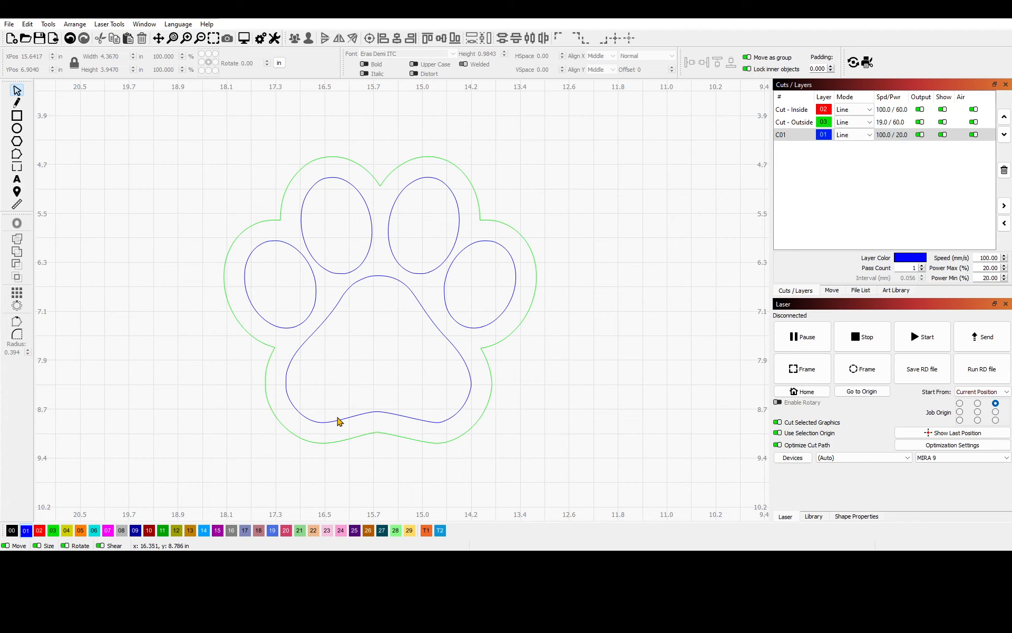
Examine where the baseball player's blue lines meet the green outer outline, especially around the back foot
scroll(207, 415, down, 4)
drag(193, 395, 664, 355)
scroll(554, 323, up, 2)
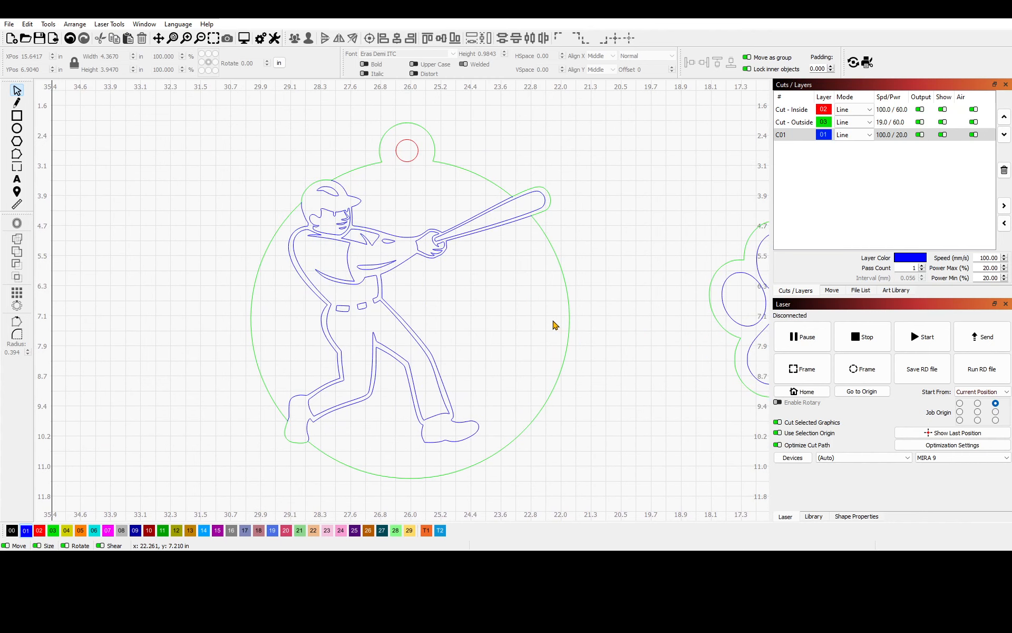
drag(584, 318, 595, 327)
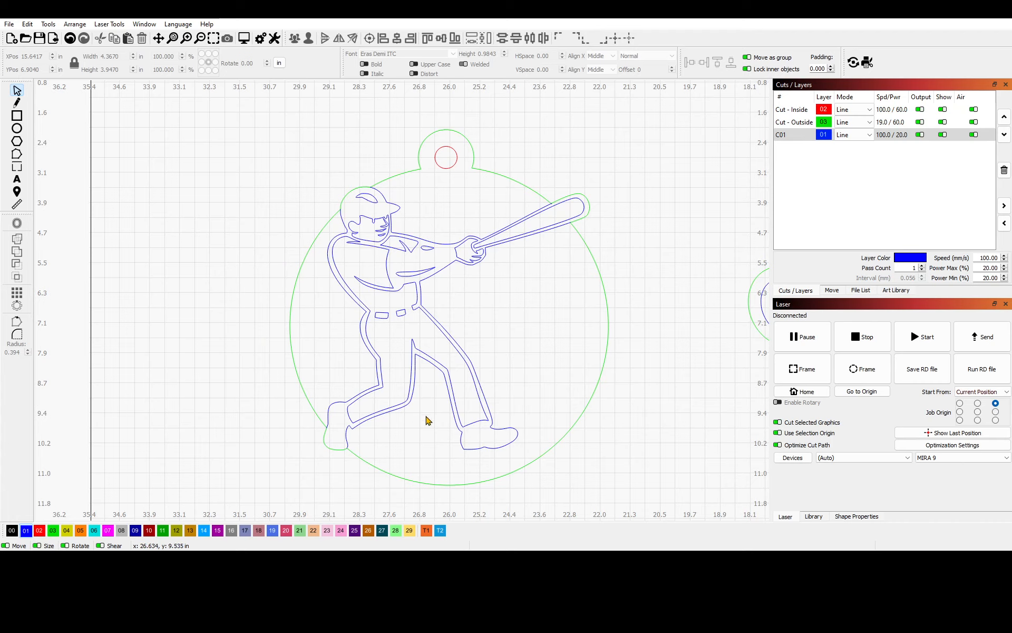
scroll(340, 435, up, 3)
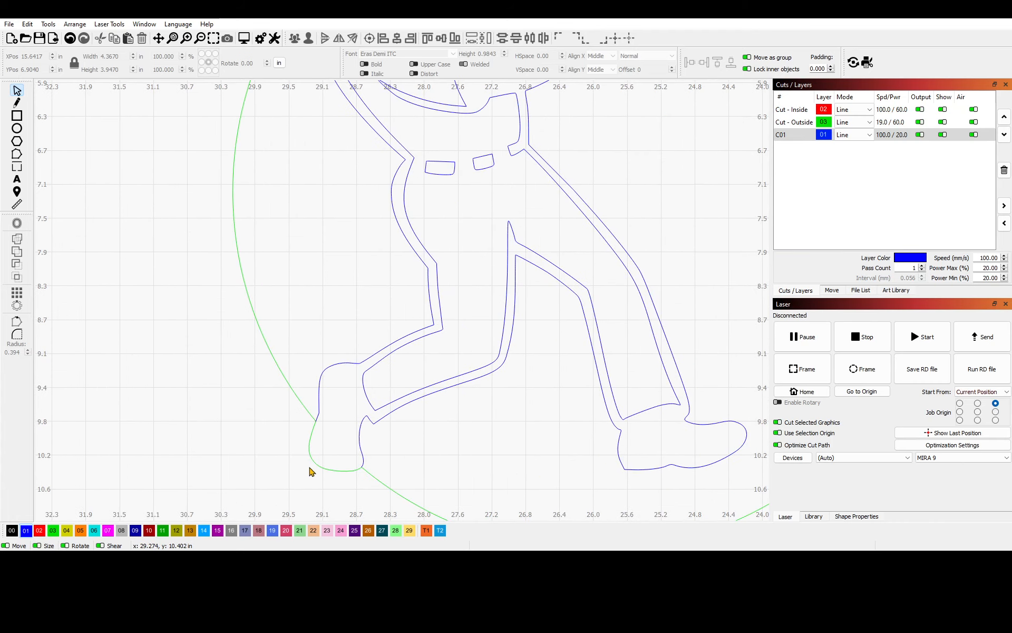
scroll(464, 410, down, 2)
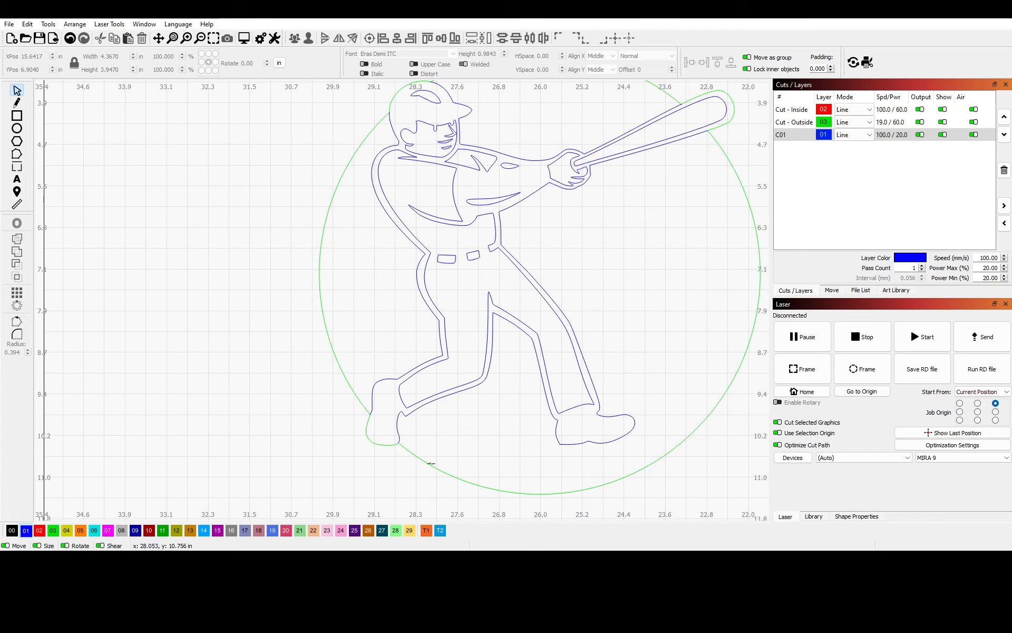
click(431, 463)
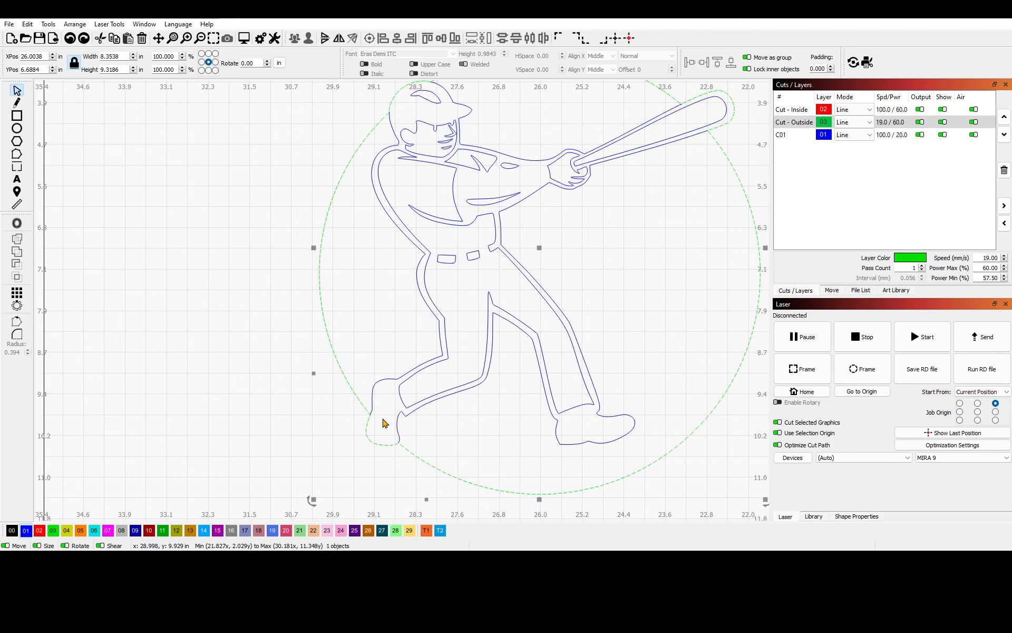
click(375, 386)
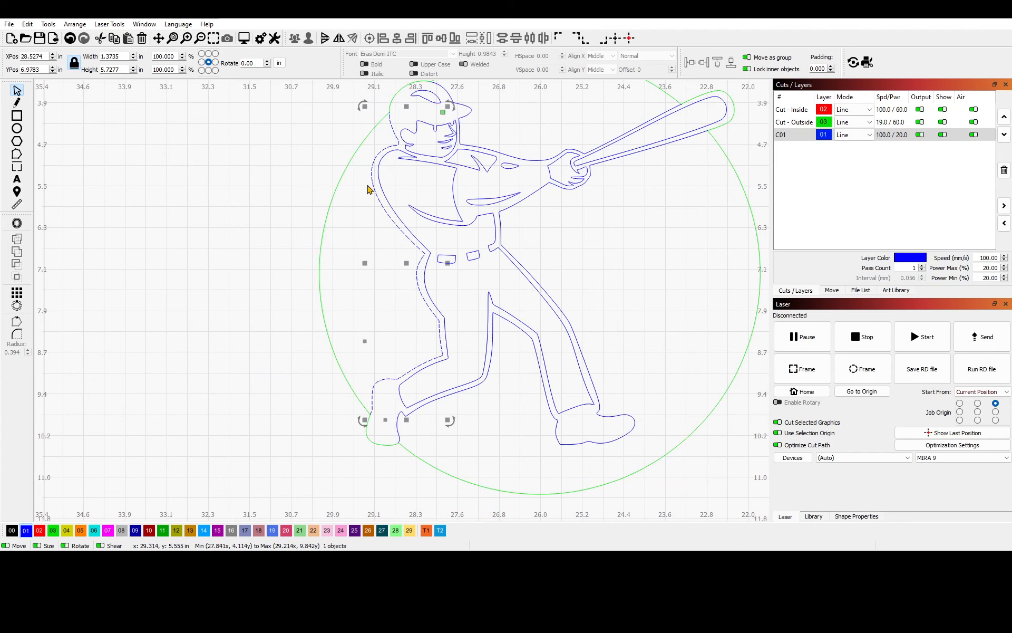
Try moving the green outer outline away from the baseball player, and undo the move
drag(590, 209, 485, 286)
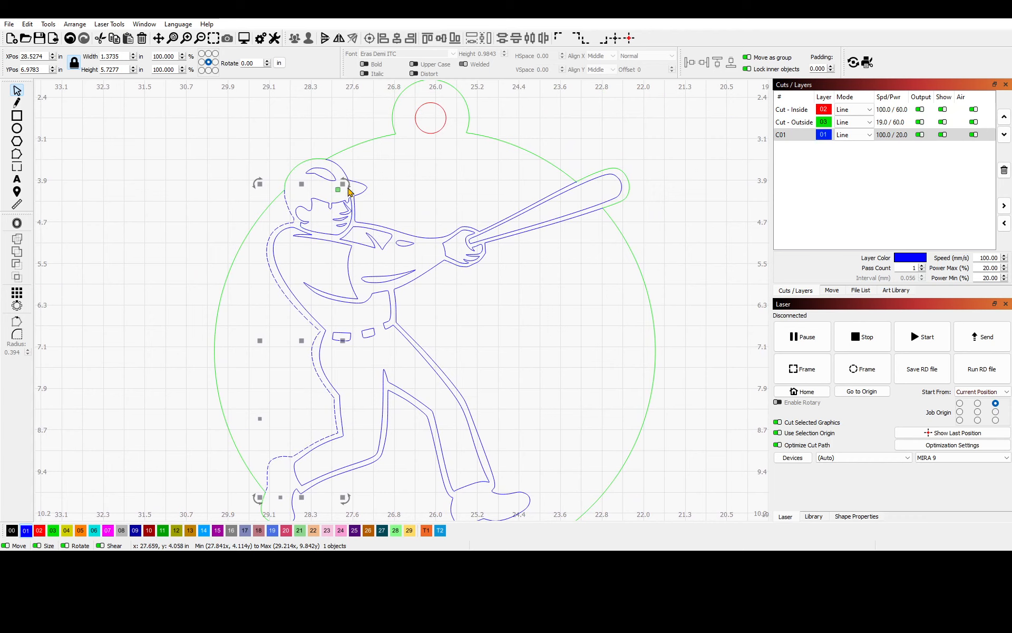
drag(237, 253, 660, 262)
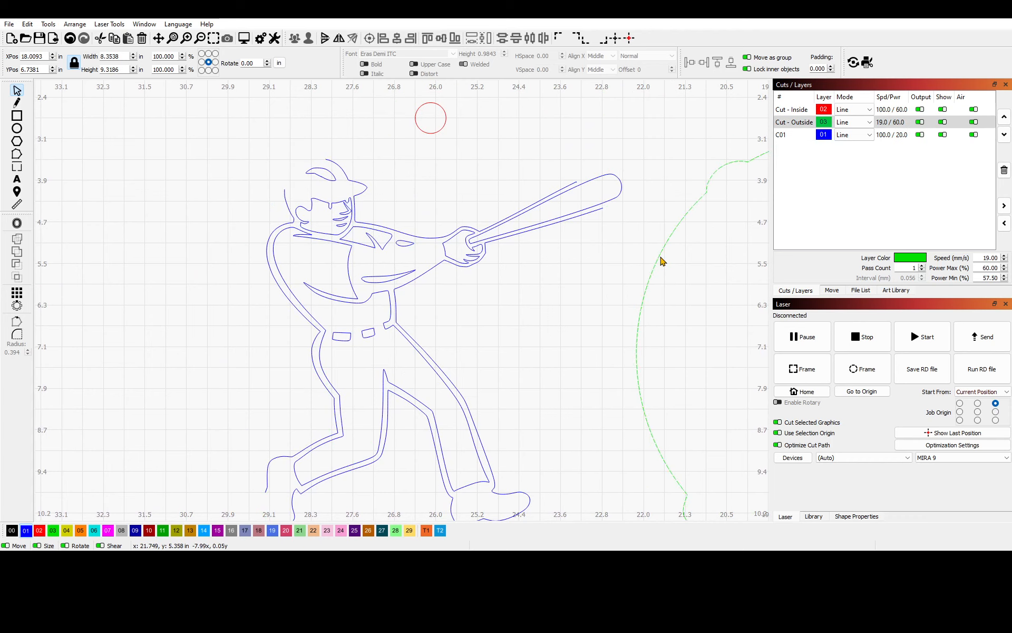
key(ctrl+z)
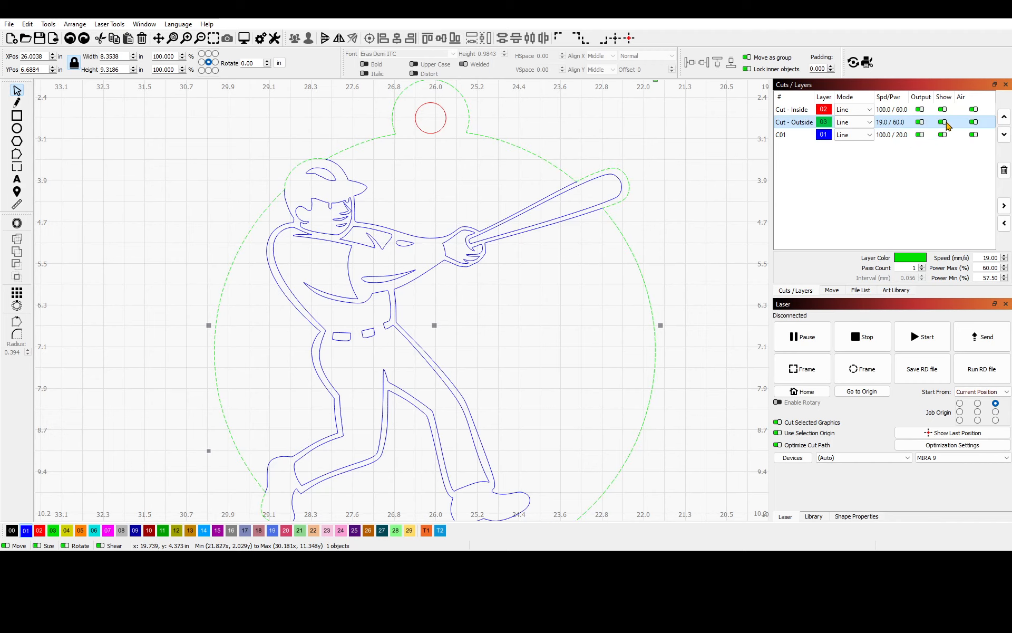
Hide the Cut - Outside layer and inspect the player's blue lines around the bat, helmet and feet
click(942, 122)
scroll(635, 200, up, 5)
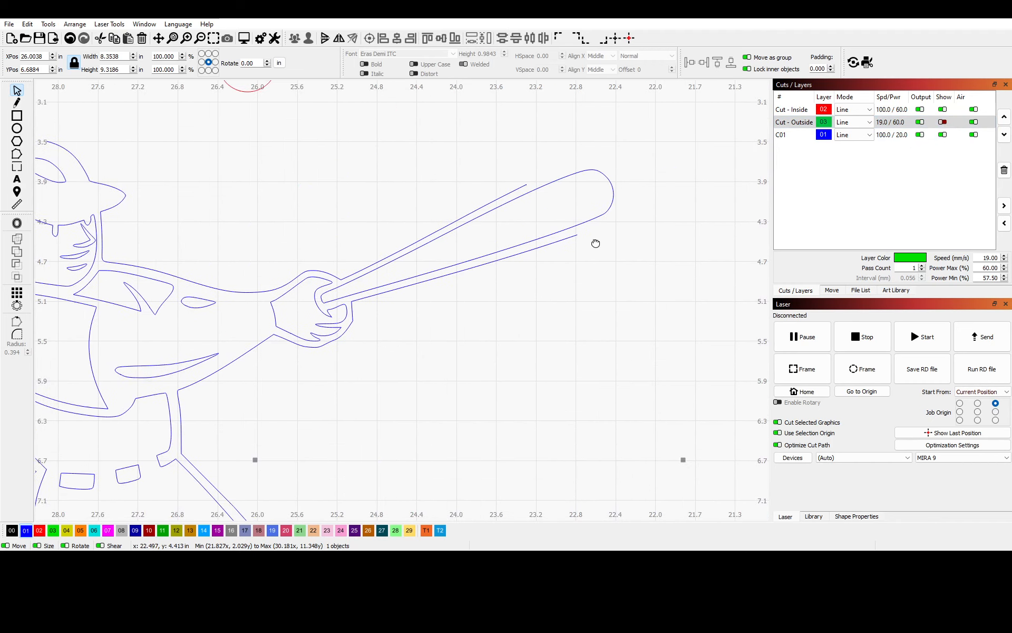
drag(595, 243, 553, 267)
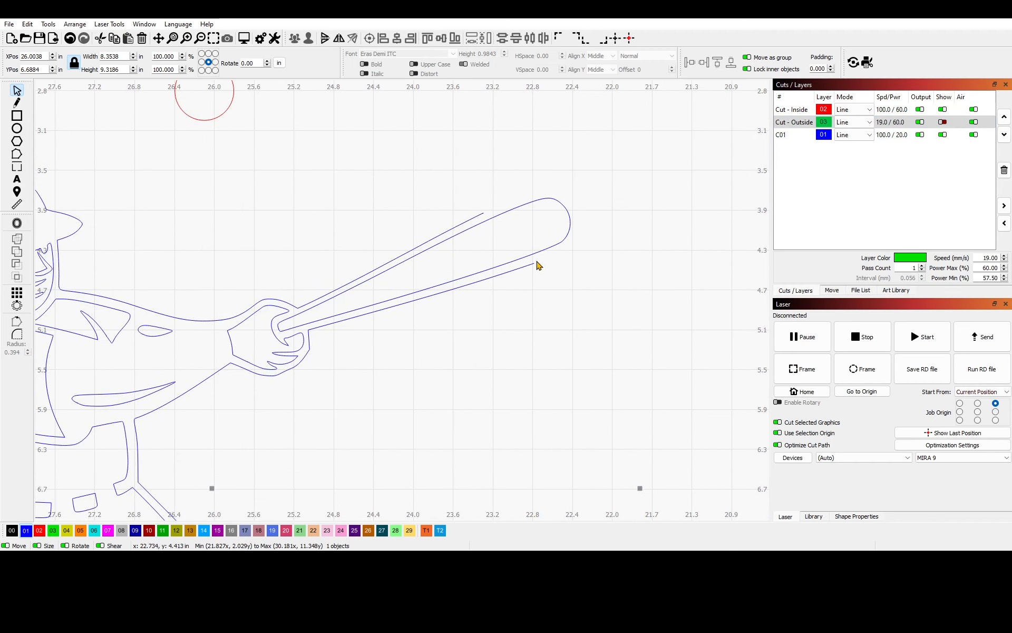
drag(246, 286, 549, 291)
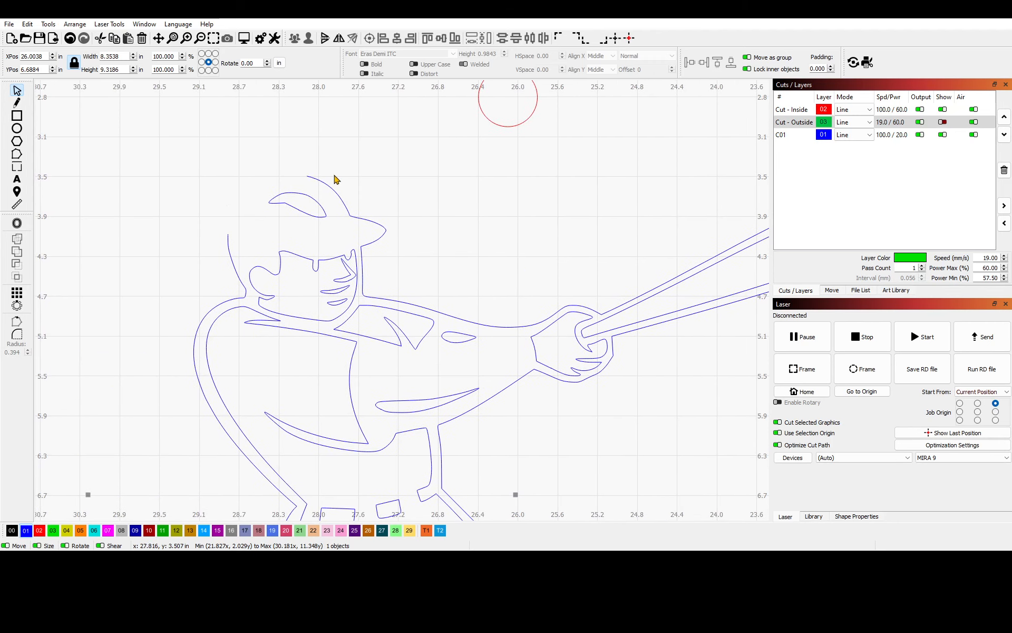
scroll(477, 322, down, 4)
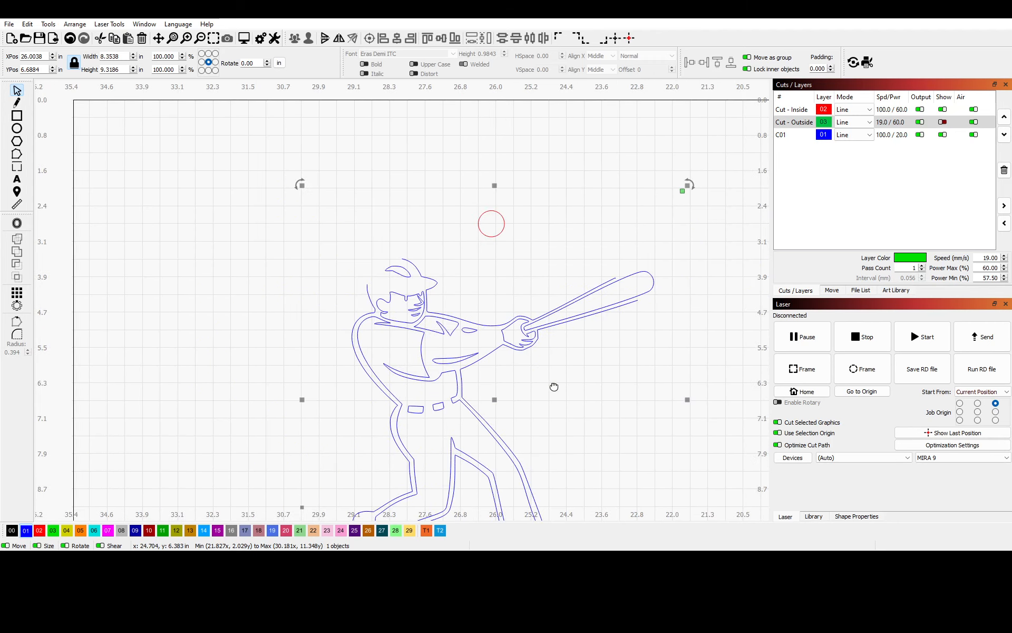
drag(554, 387, 452, 280)
click(498, 337)
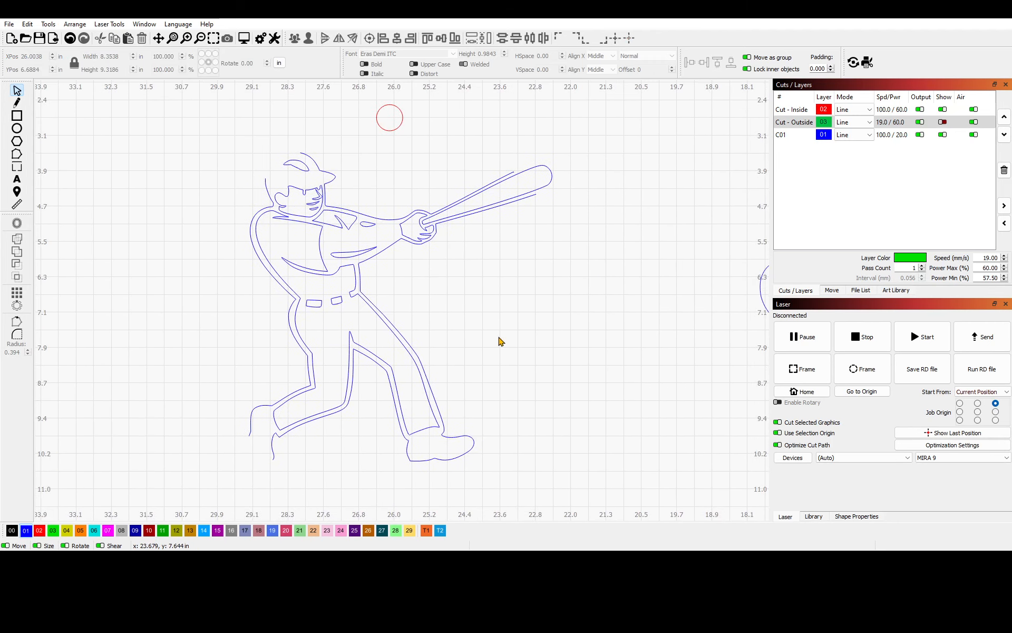
Show the Cut - Outside layer again and inspect where the outline meets the player's back foot
click(942, 123)
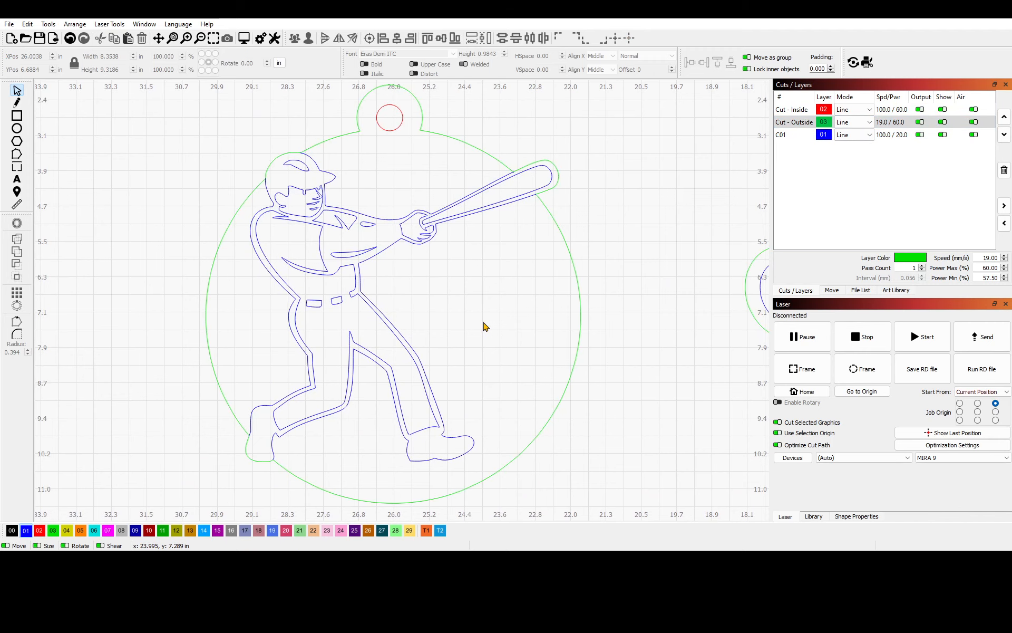
drag(481, 305, 610, 242)
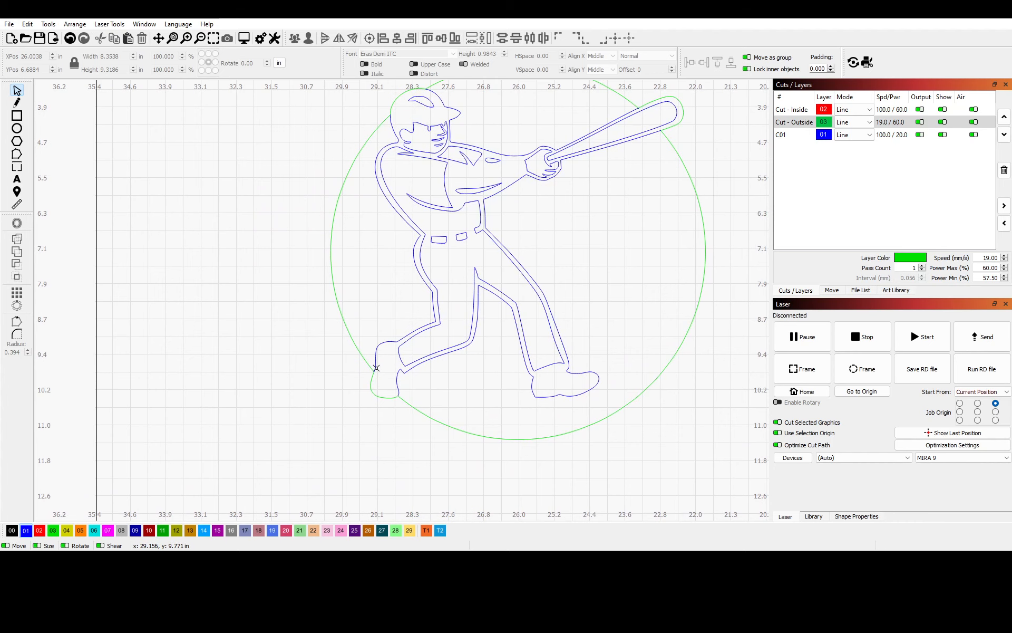
scroll(406, 300, up, 3)
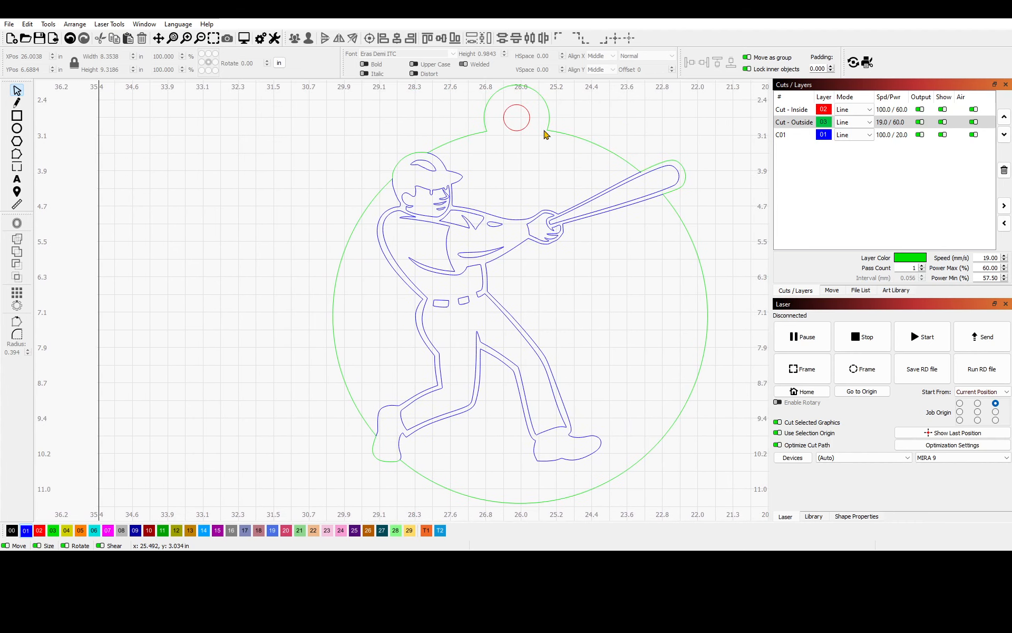
Delete the small red hanging-hole circle inside the tab above the baseball player
drag(687, 216, 593, 261)
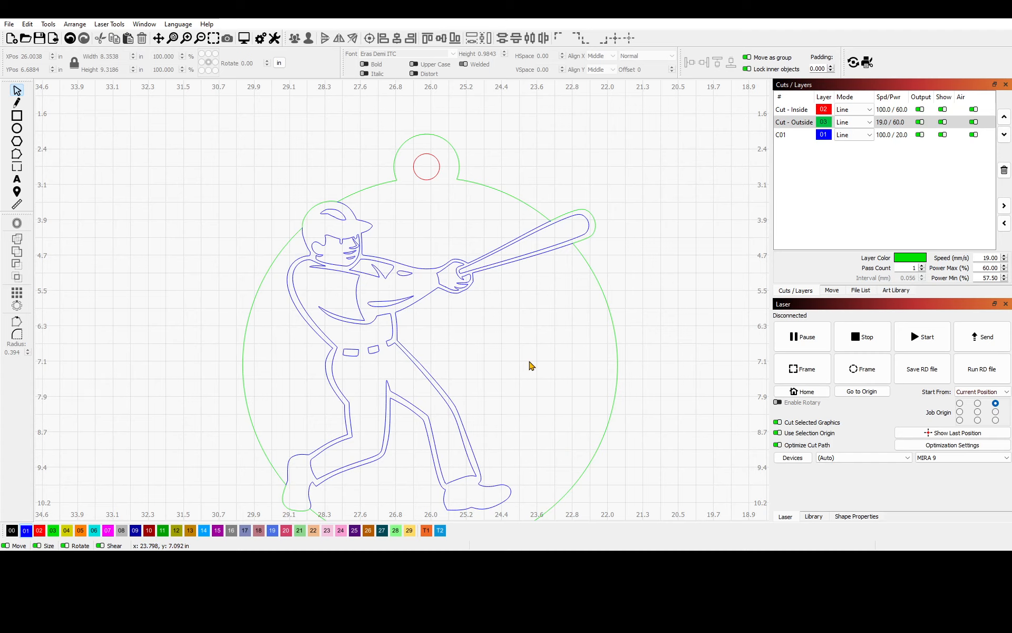
drag(554, 384, 452, 381)
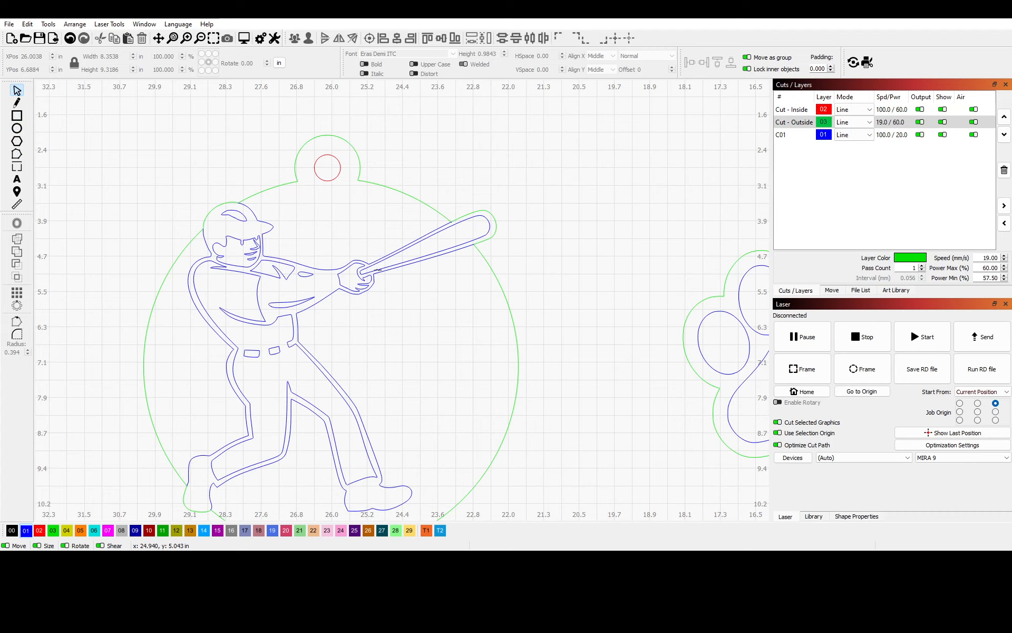
drag(442, 320, 477, 308)
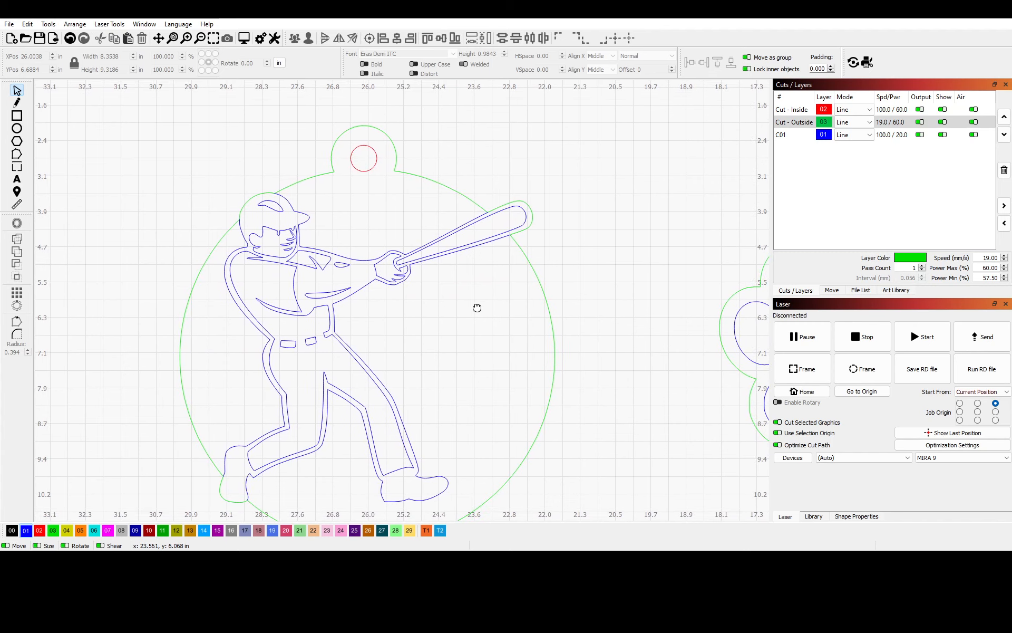
drag(311, 106, 426, 207)
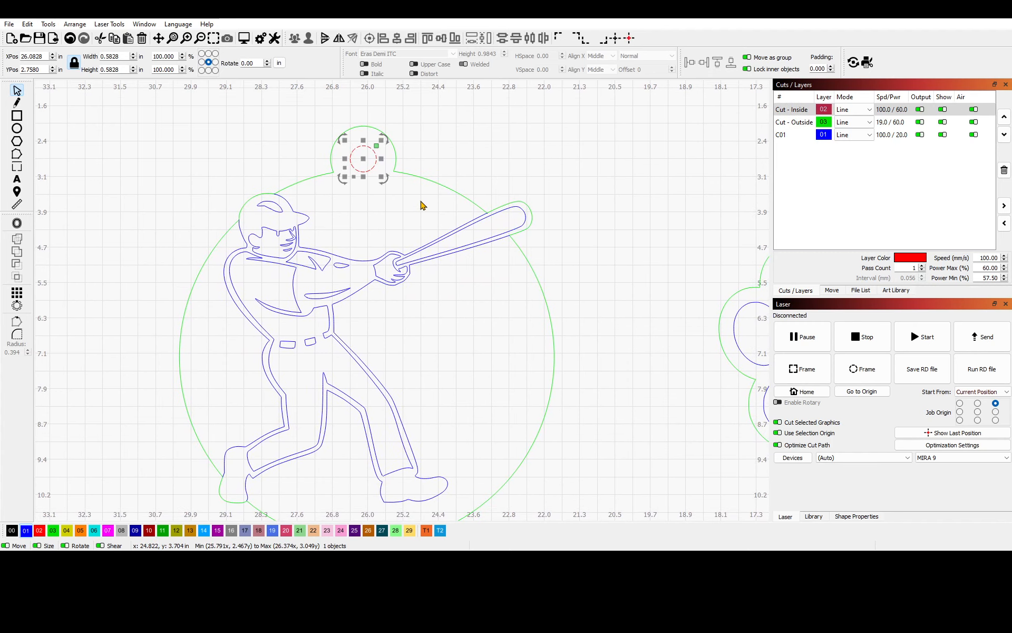
key(Delete)
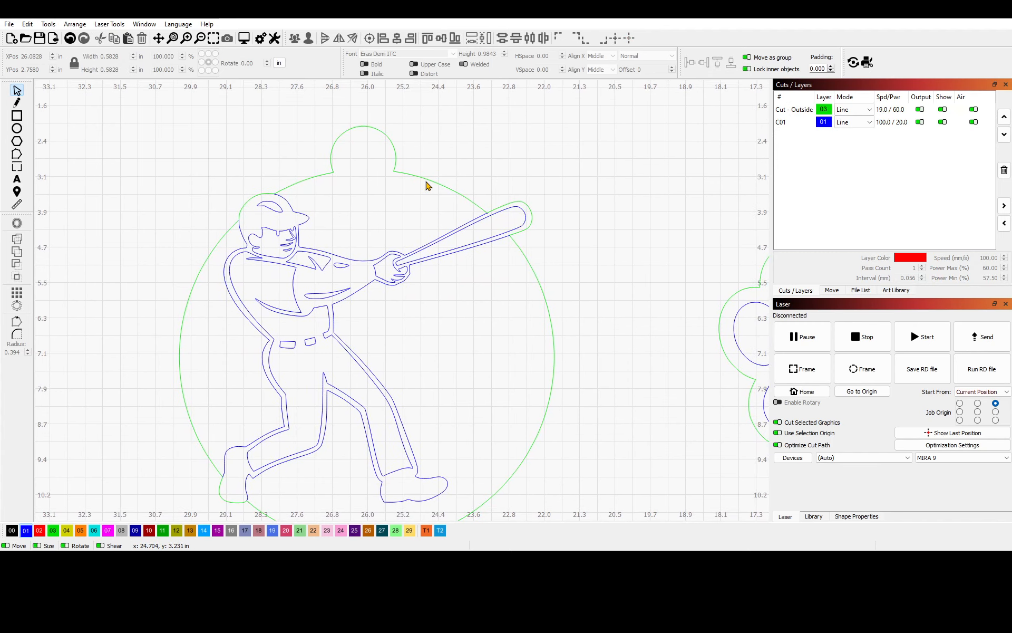
Select the green outer outline around the baseball player and open it for node editing
click(428, 179)
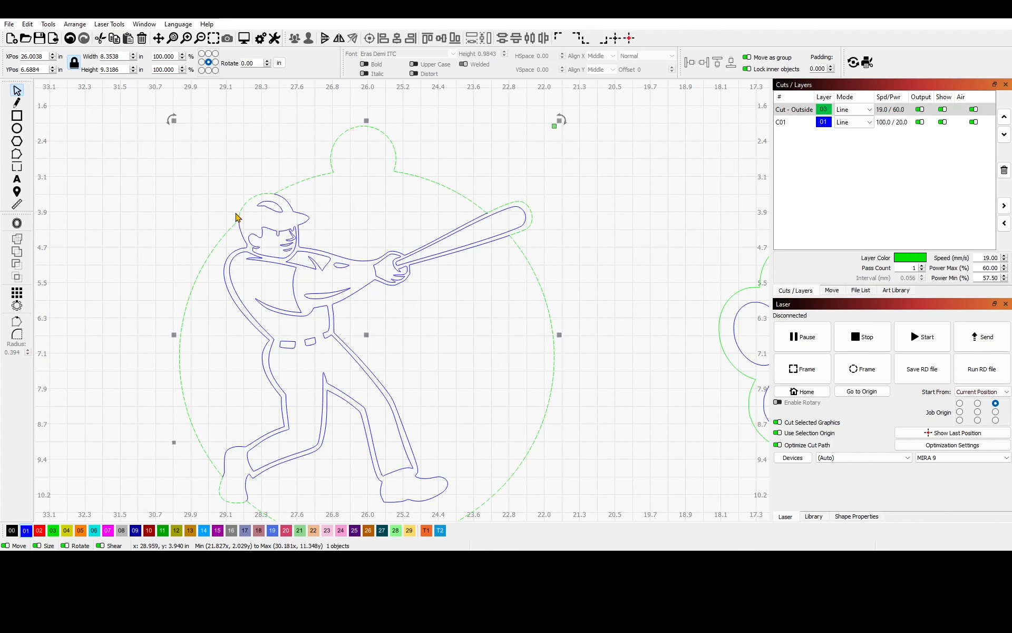
drag(575, 393, 482, 423)
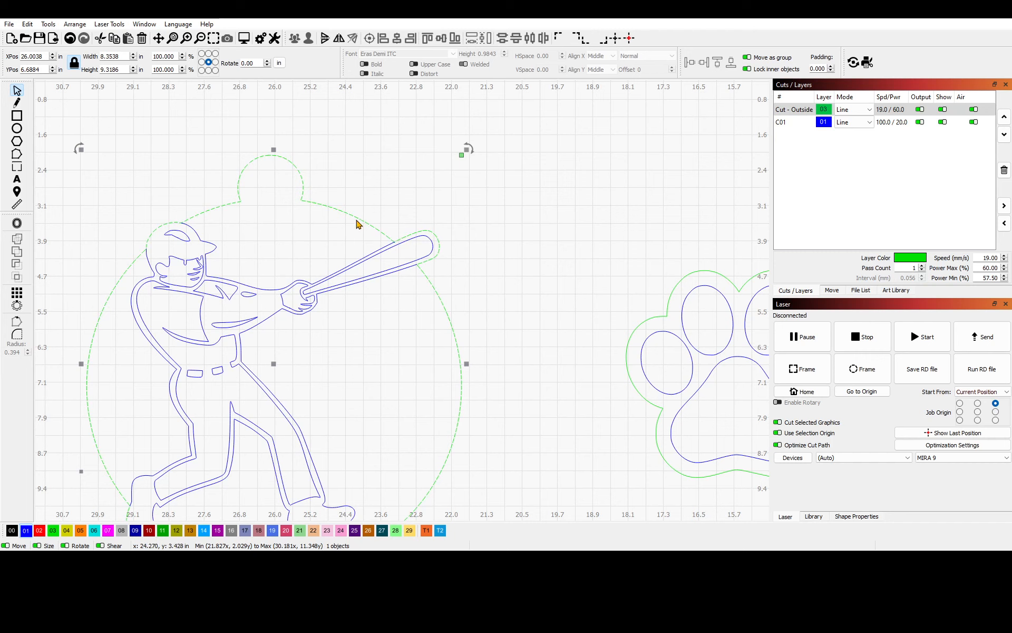
click(47, 24)
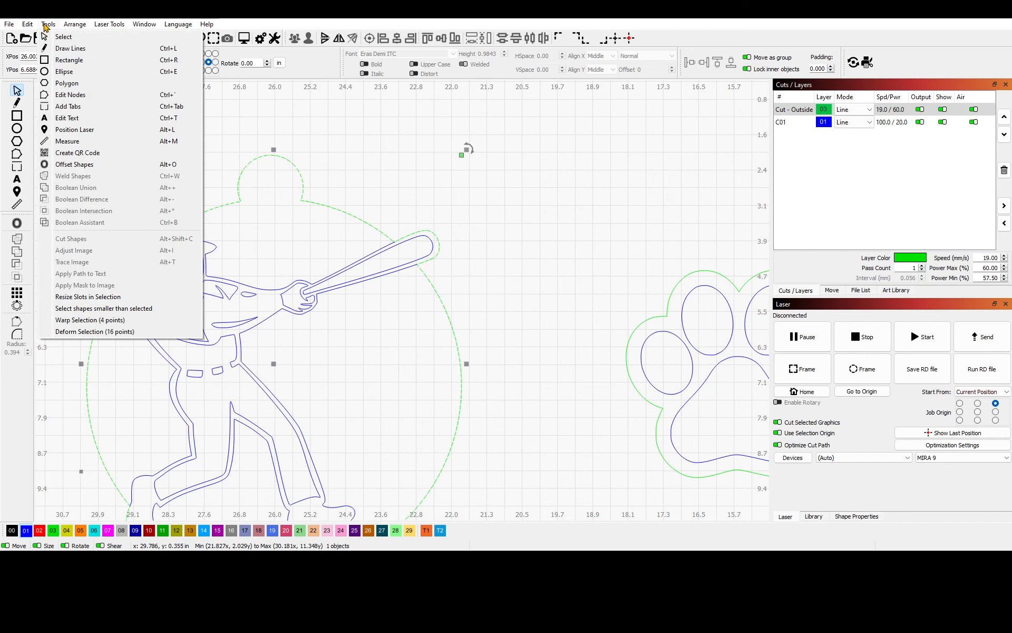
click(68, 95)
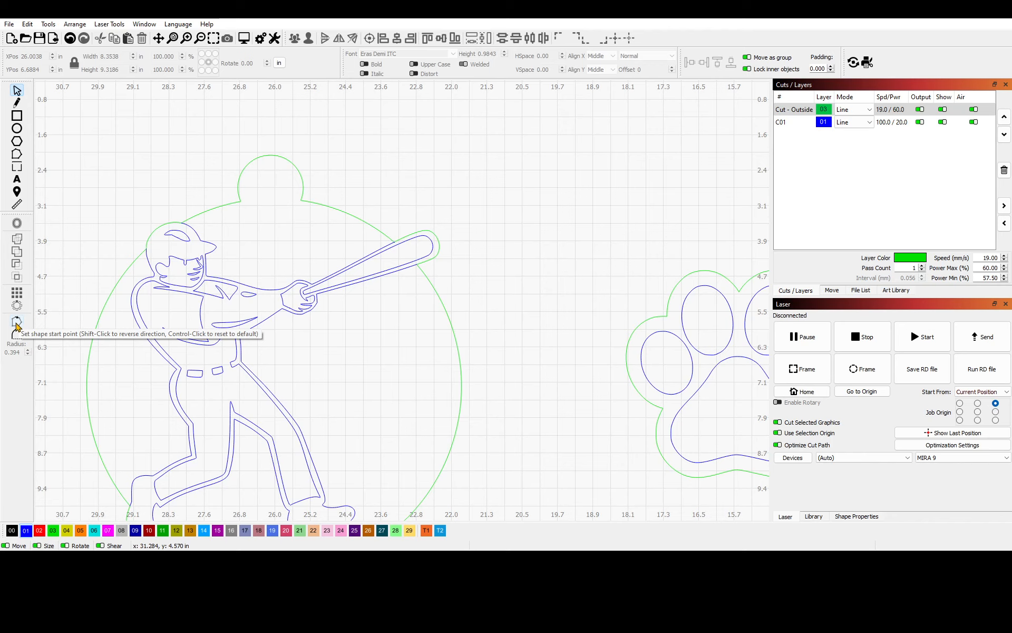
click(314, 202)
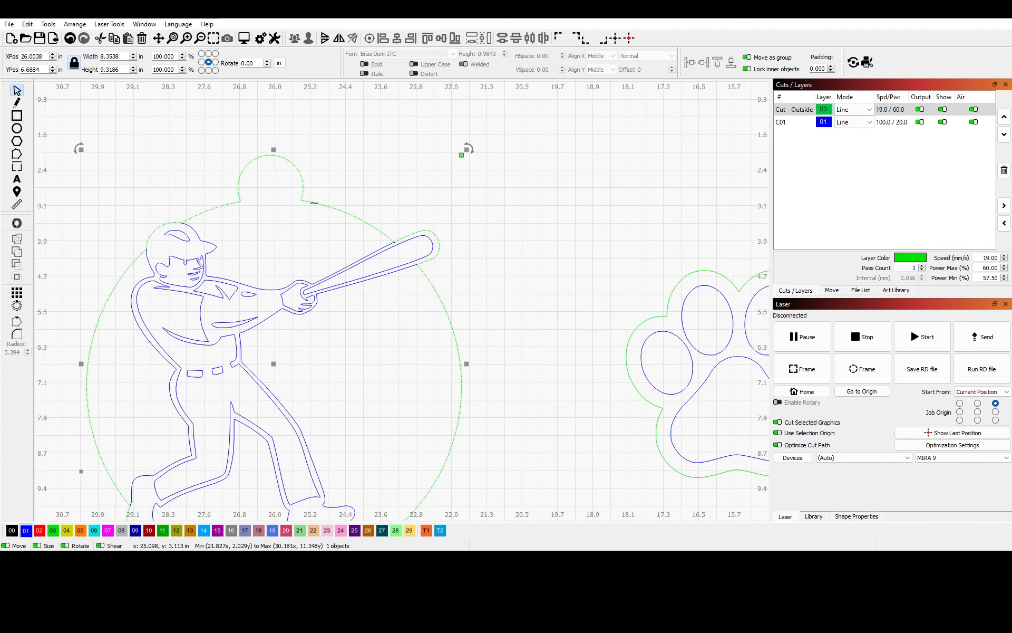
key(ctrl+grave)
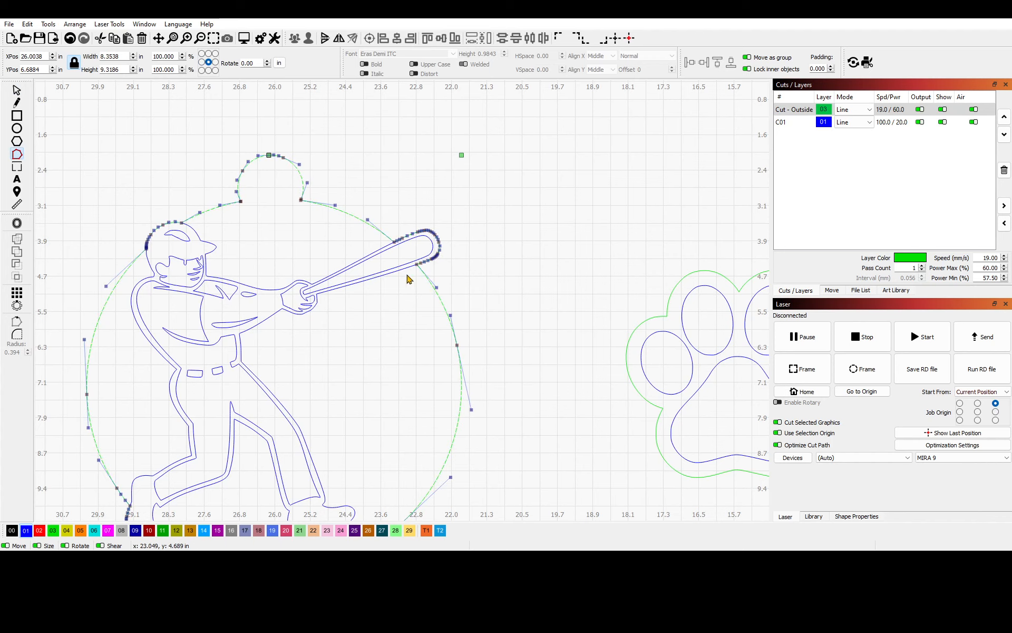
click(27, 24)
mouse_move(48, 24)
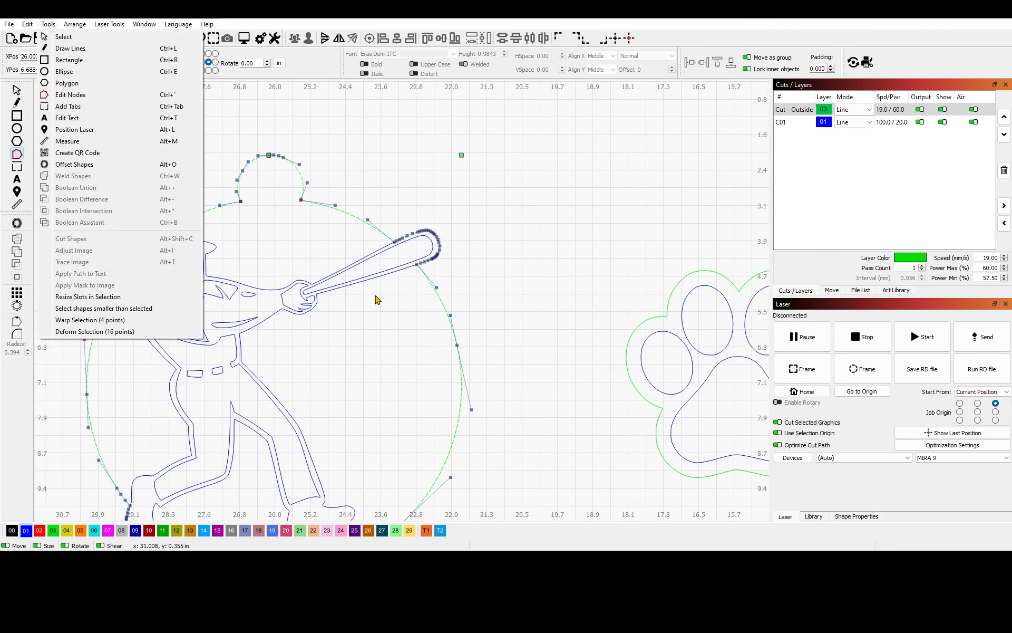
click(318, 259)
drag(392, 430, 419, 348)
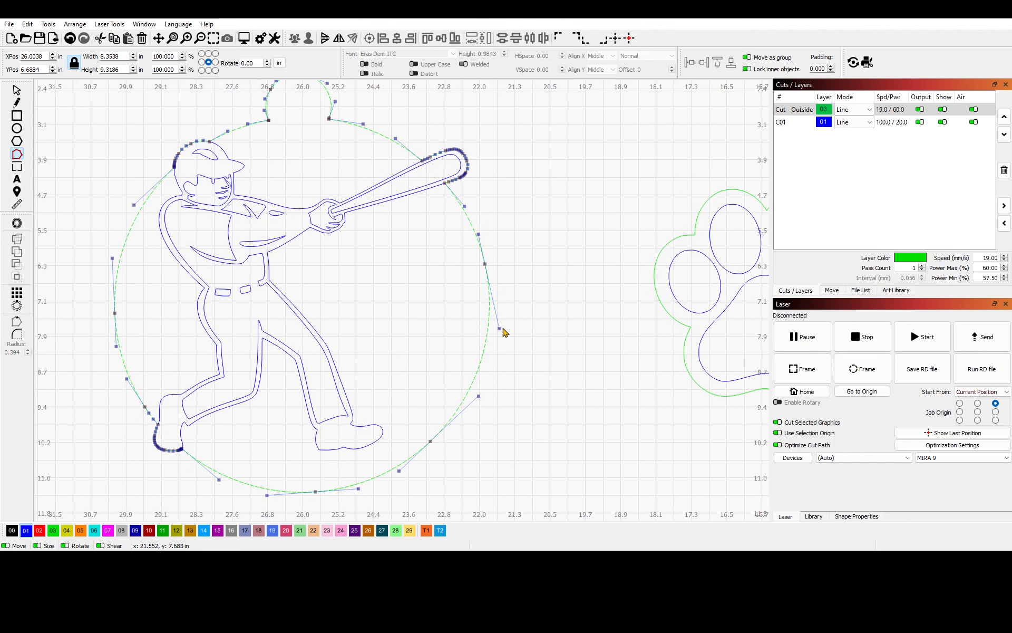
Pull the green outline's node below the bat and its two curve handles outward toward the paw
drag(500, 328, 643, 263)
drag(477, 233, 583, 190)
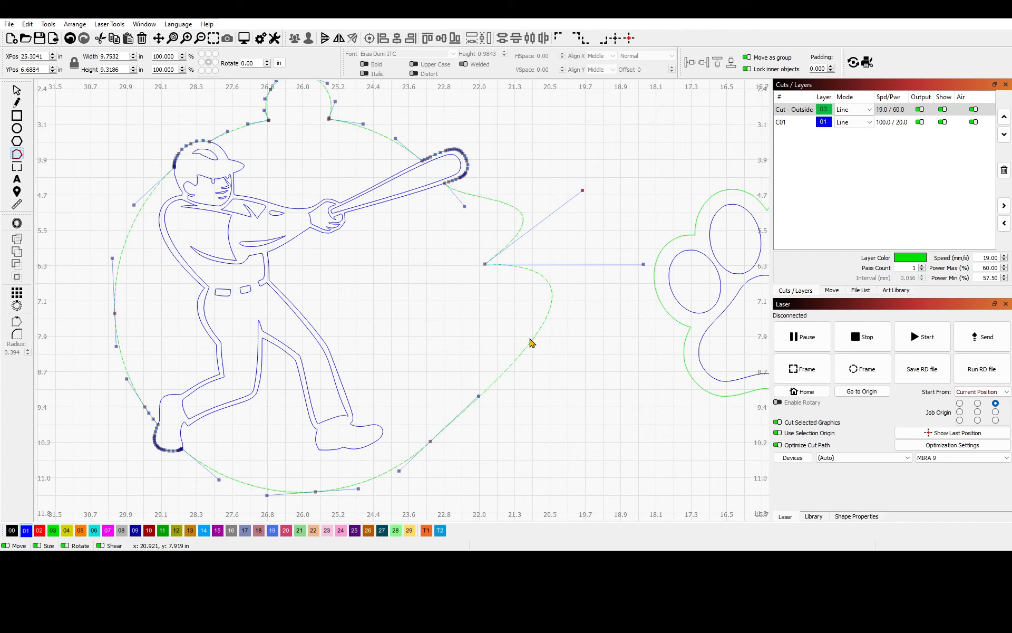
drag(469, 248, 530, 292)
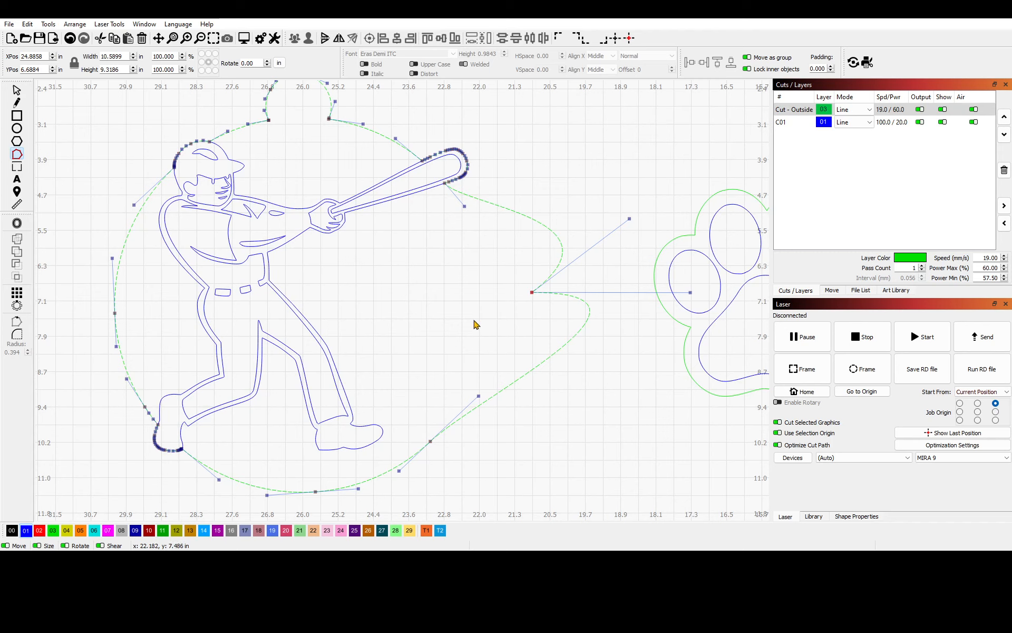
Delete the displaced node of the green outline between the player and the paw
scroll(491, 201, up, 6)
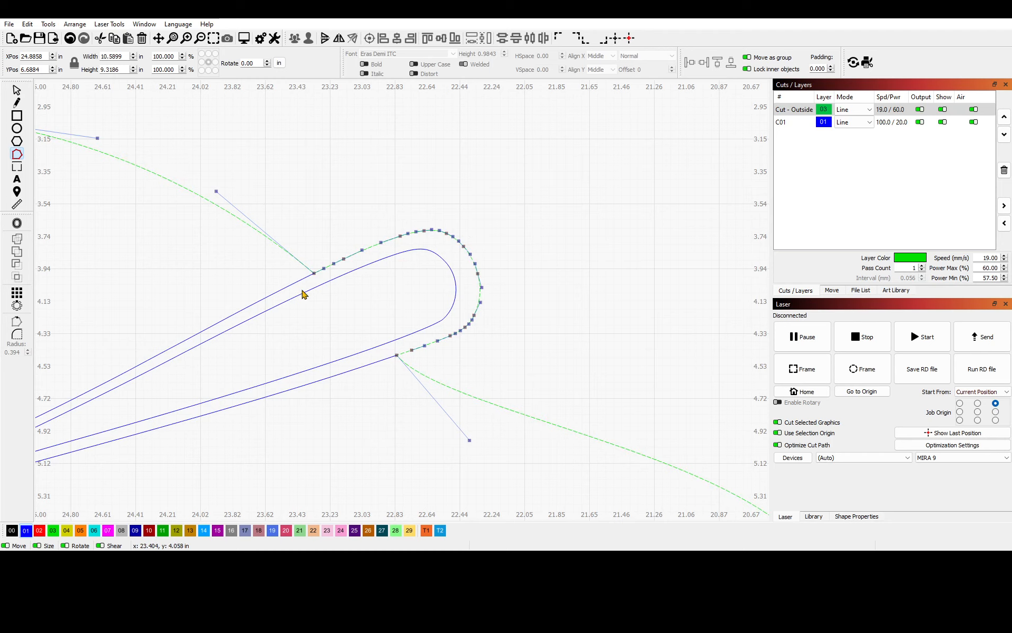
scroll(560, 457, down, 2)
drag(652, 457, 536, 260)
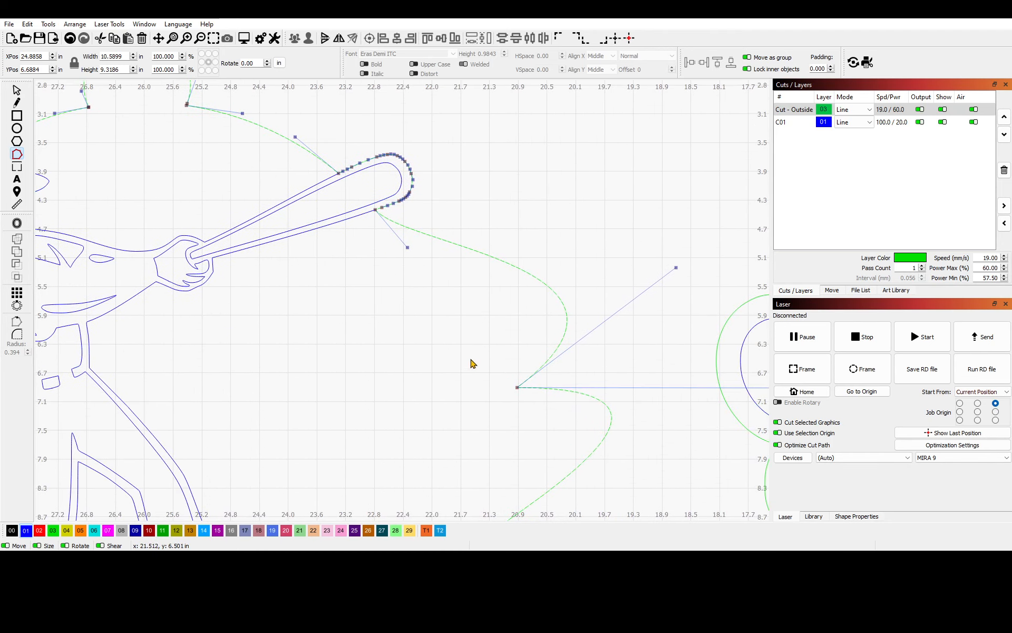
drag(490, 424, 464, 339)
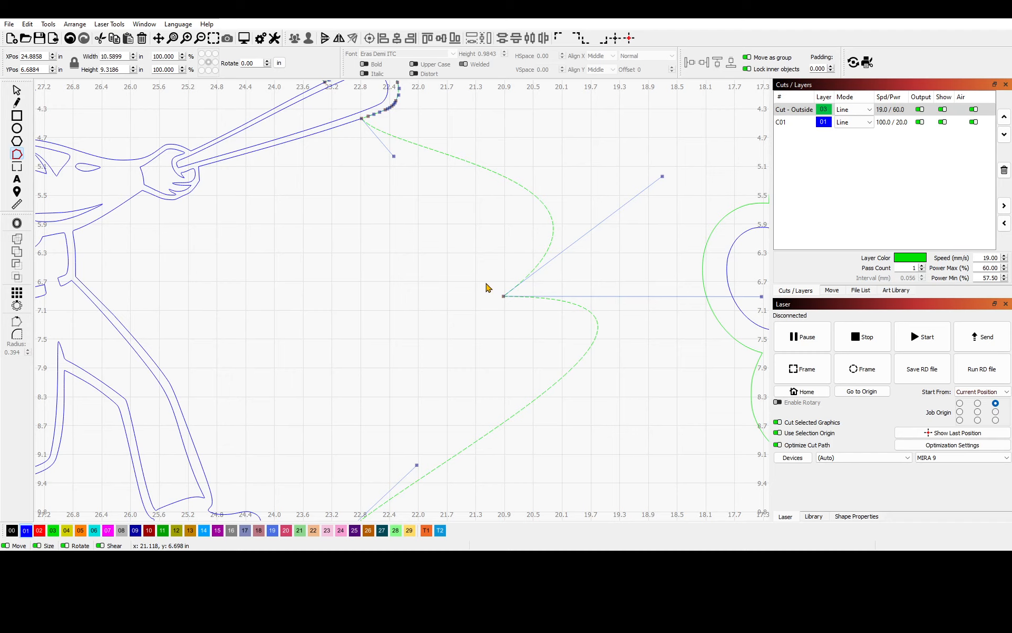
drag(482, 269, 561, 337)
key(Delete)
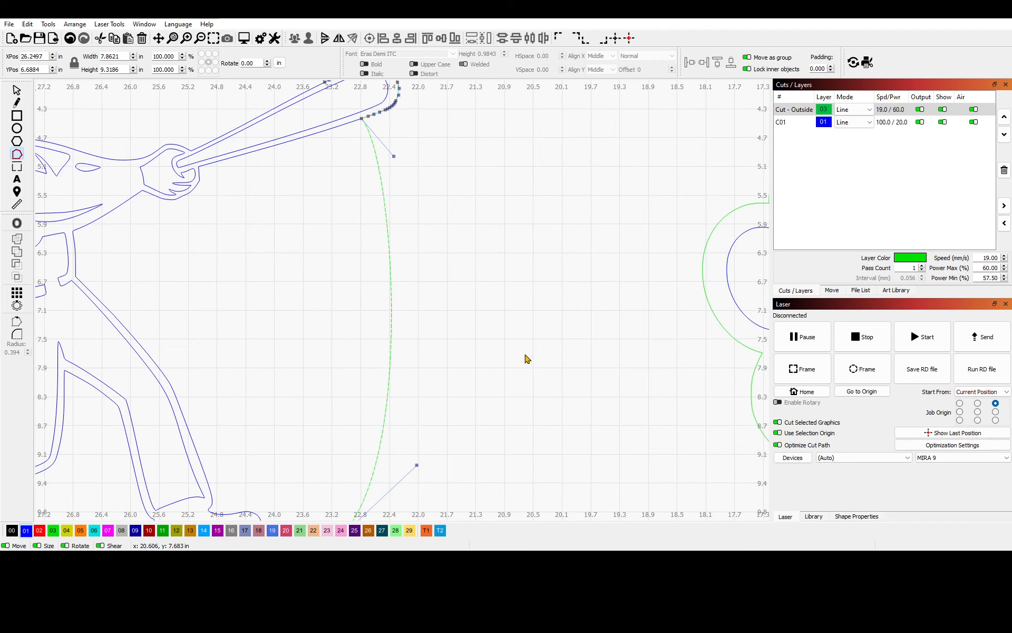
Delete the two nodes of the green outline beside and below the player's front foot
scroll(527, 356, down, 3)
scroll(538, 391, up, 1)
scroll(603, 285, up, 2)
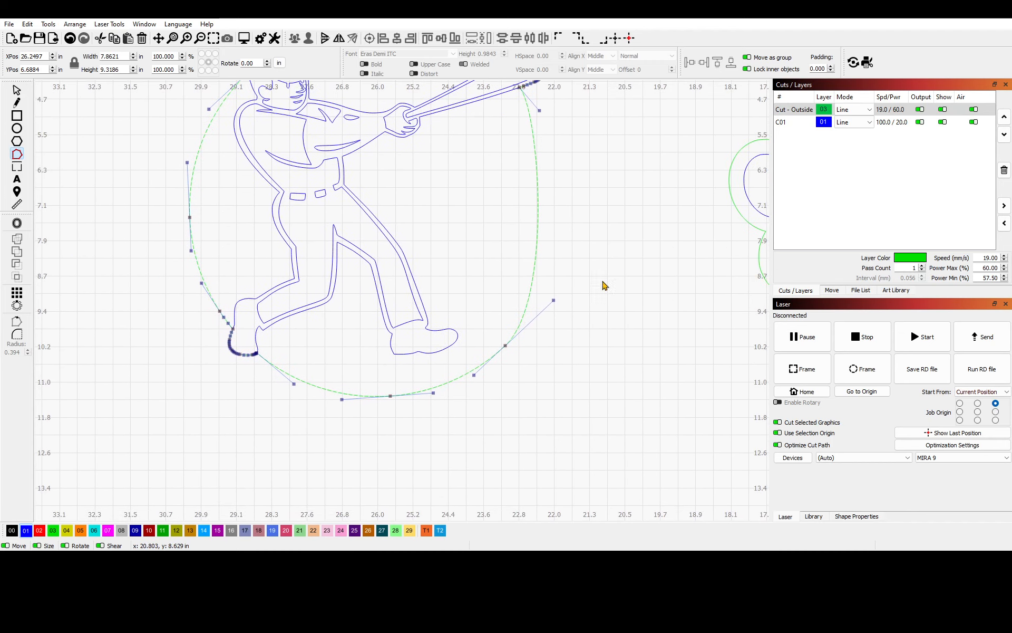
drag(490, 335, 524, 372)
key(Delete)
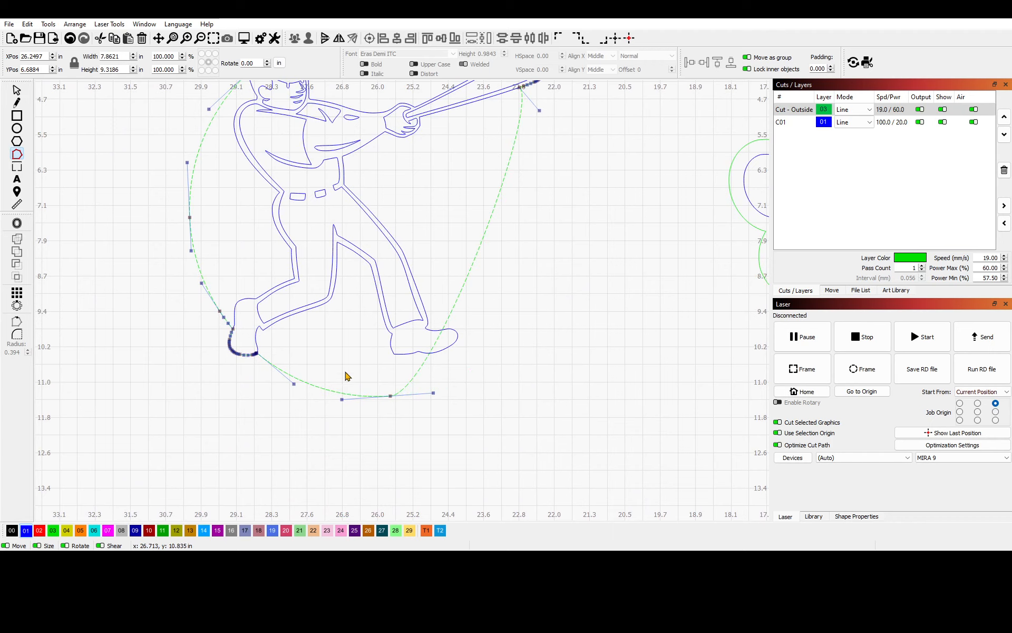
drag(345, 368, 413, 426)
key(Delete)
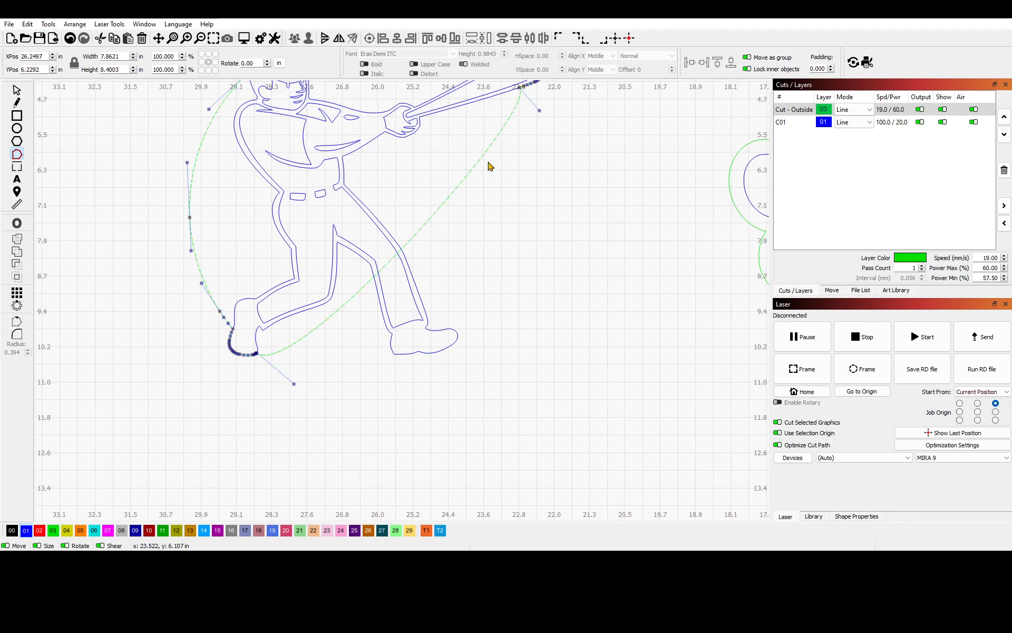
Remove the green line segment running from the bat tip to the player's back foot
drag(488, 162, 491, 248)
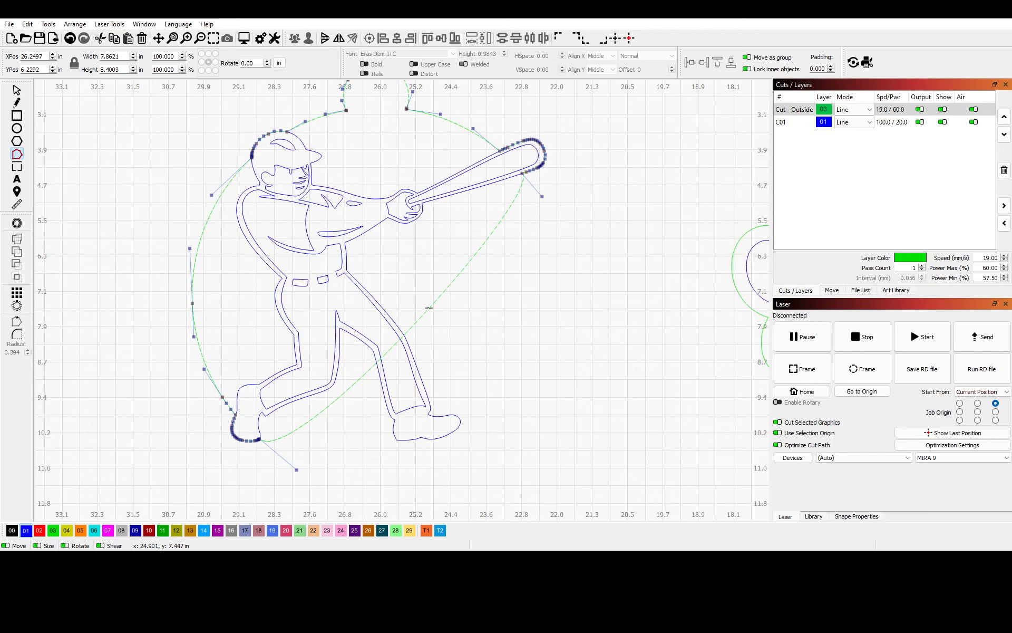
scroll(431, 307, up, 4)
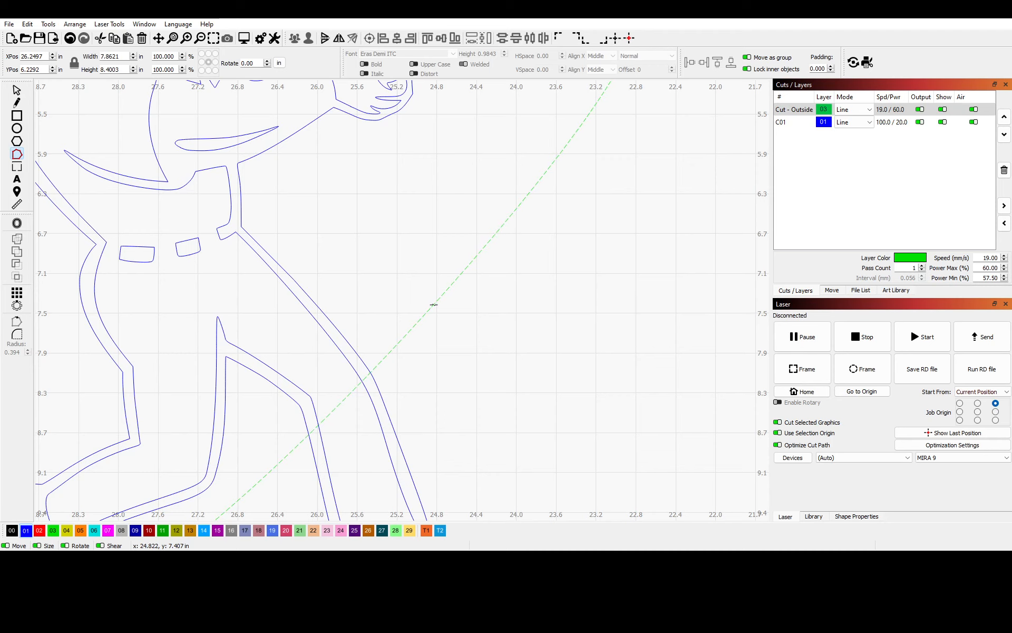
key(d)
scroll(433, 304, down, 3)
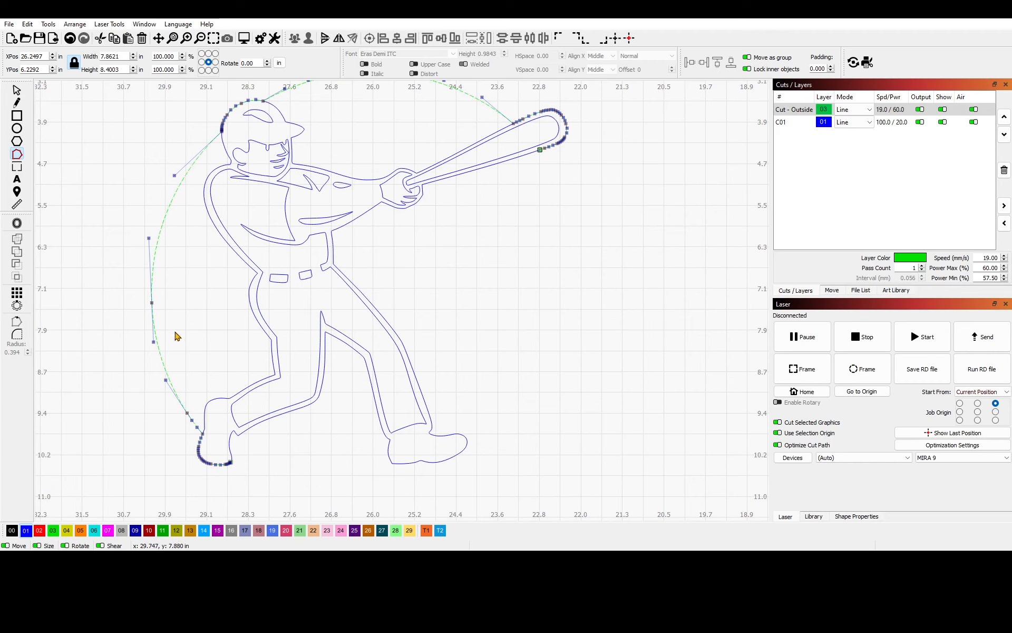
Remove the green arc behind the player's back, including its leftover nodes between the helmet and the back foot
key(d)
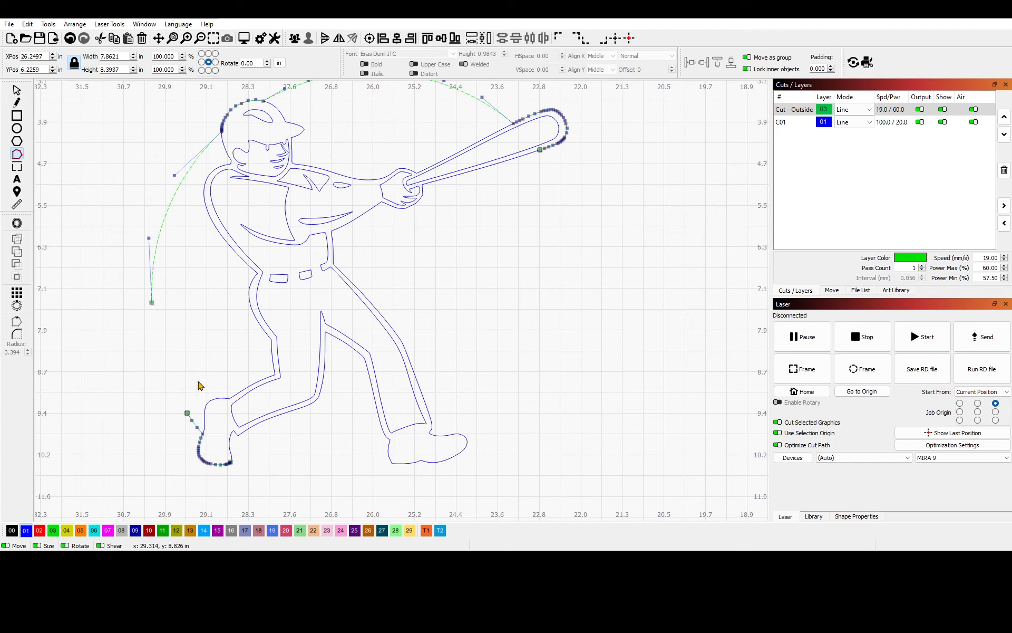
click(152, 303)
drag(158, 385, 199, 426)
drag(114, 273, 179, 339)
key(Delete)
drag(161, 379, 204, 426)
key(Delete)
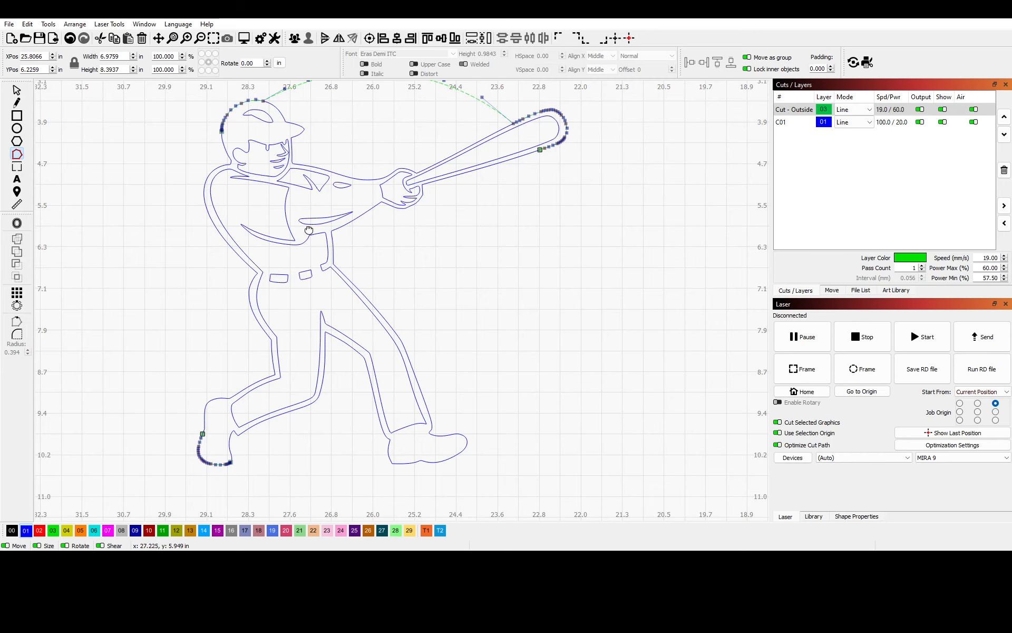
Remove the green hanging tab and the curves connecting it to the helmet and bat
scroll(308, 232, up, 3)
key(d)
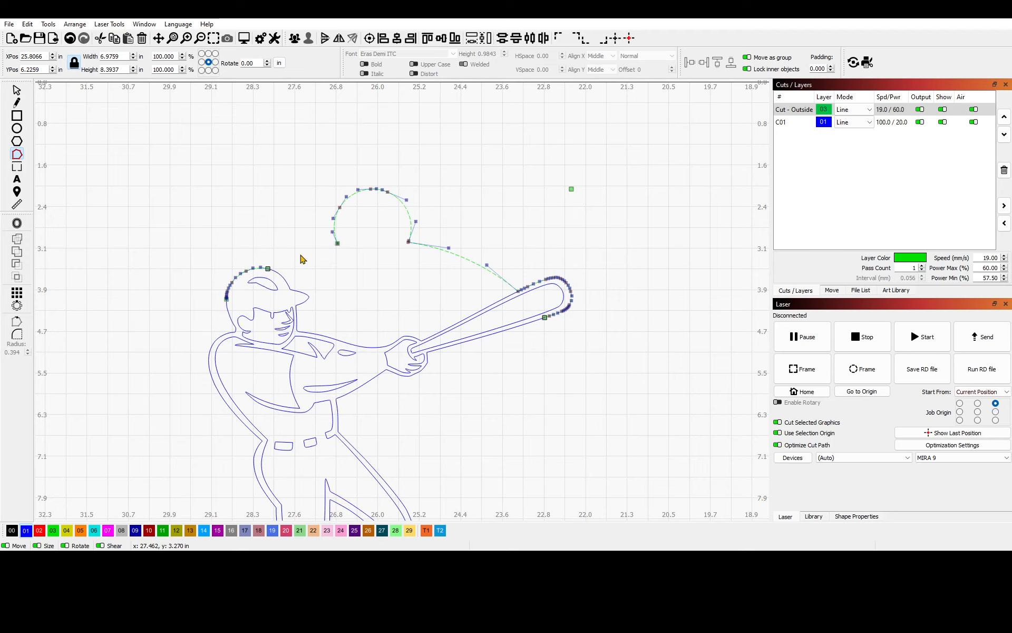
key(d)
drag(306, 157, 448, 285)
key(Delete)
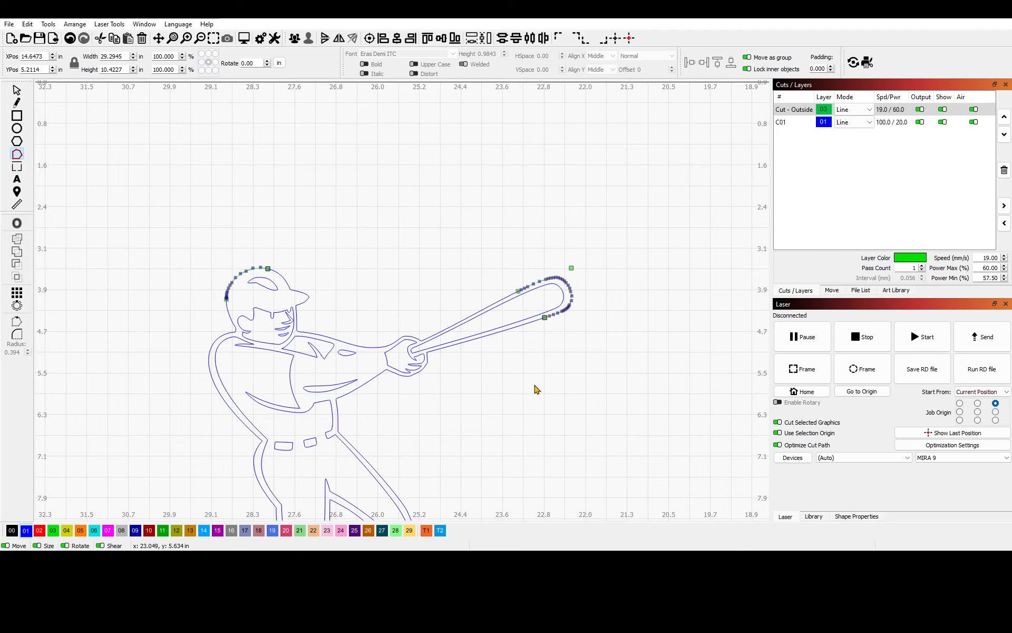
drag(536, 388, 559, 275)
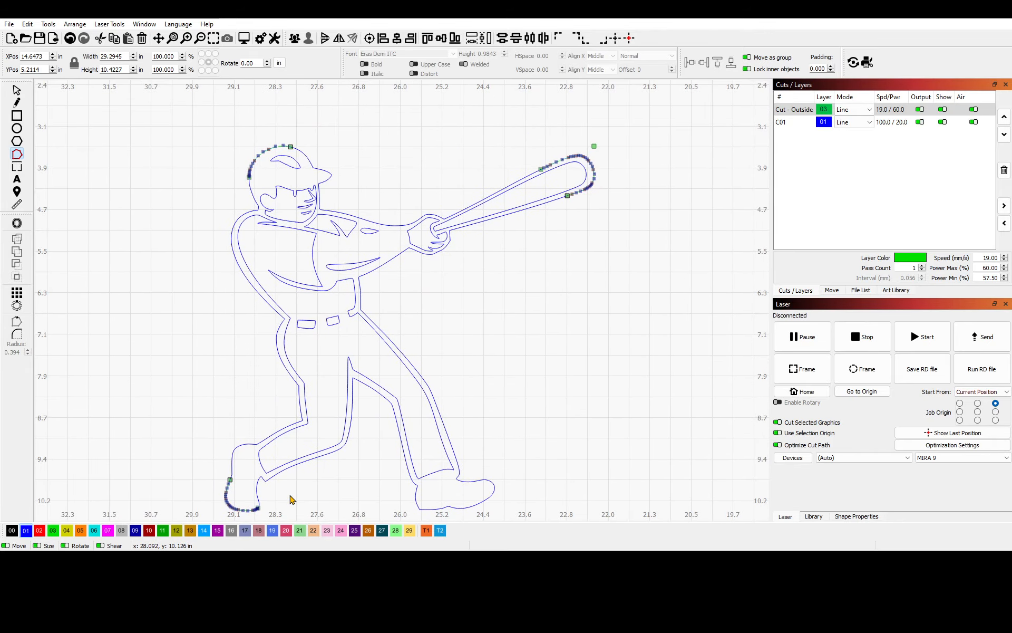
Leave node editing and move the green bat-tip arc about 1.21 in up, clear of the blue bat
click(16, 93)
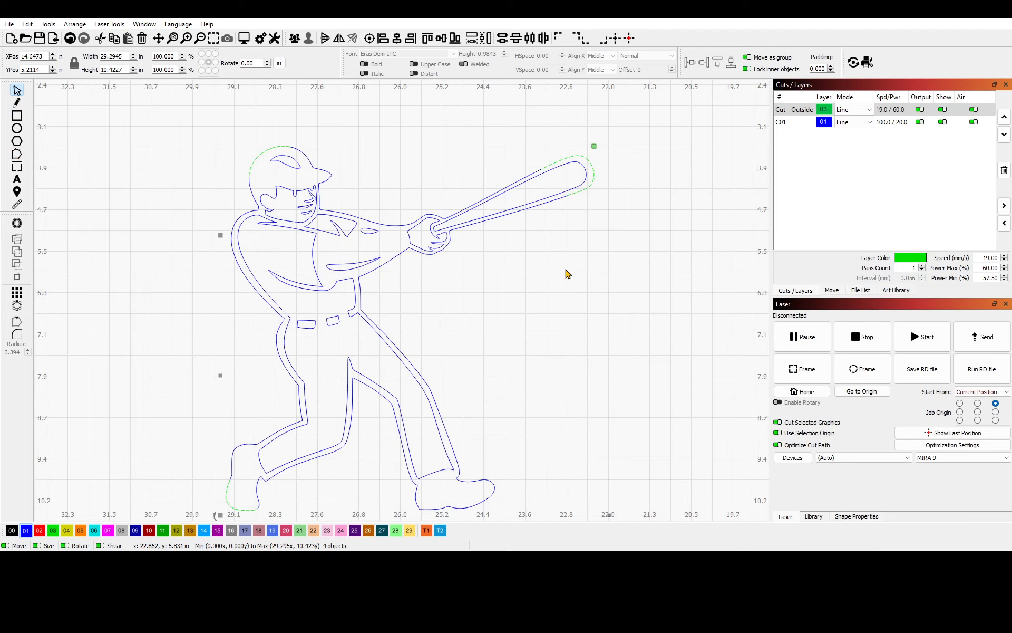
mouse_move(626, 251)
mouse_down()
mouse_move(398, 409)
mouse_move(571, 270)
mouse_move(628, 256)
mouse_move(604, 287)
mouse_move(642, 260)
mouse_up()
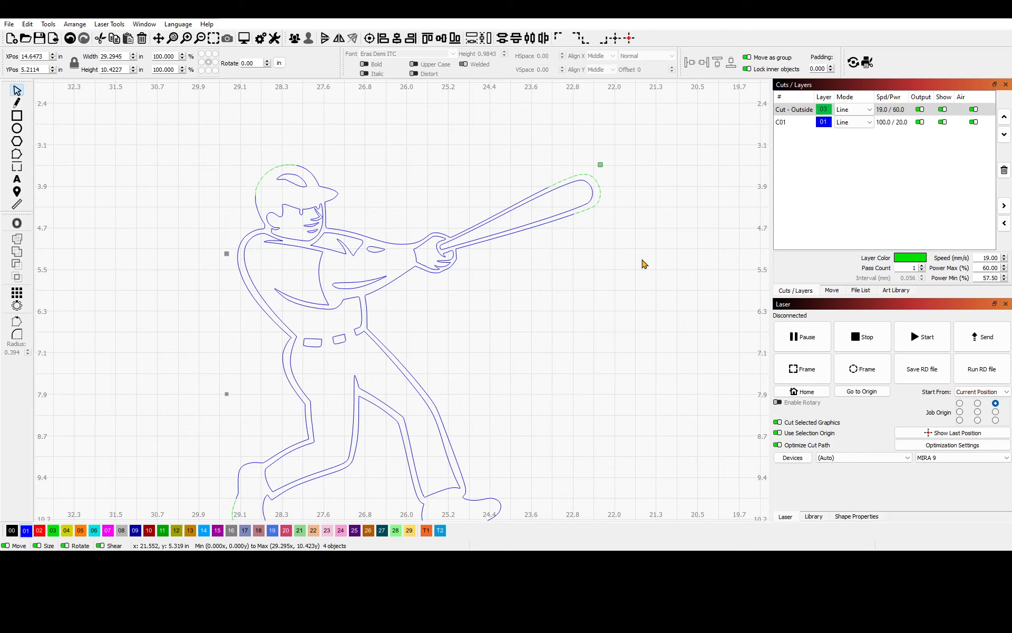
click(596, 223)
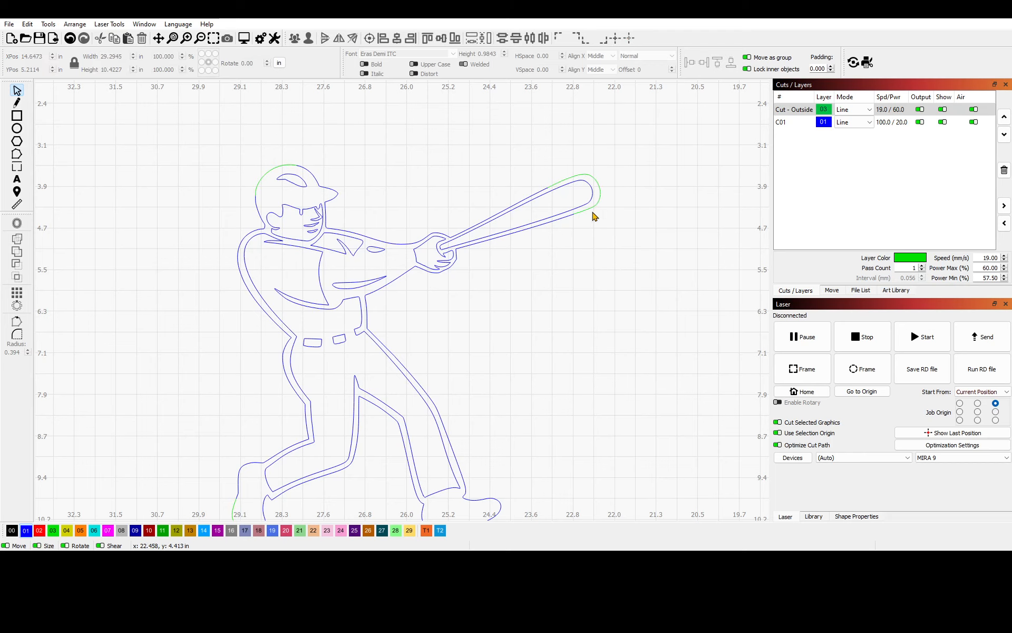
drag(592, 207, 570, 146)
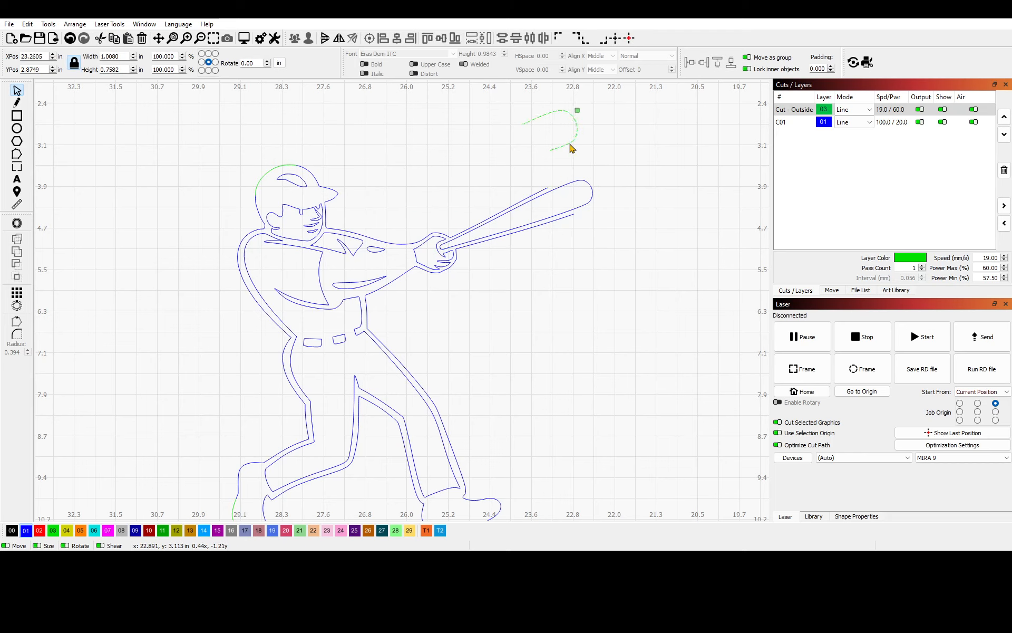
drag(400, 346, 560, 351)
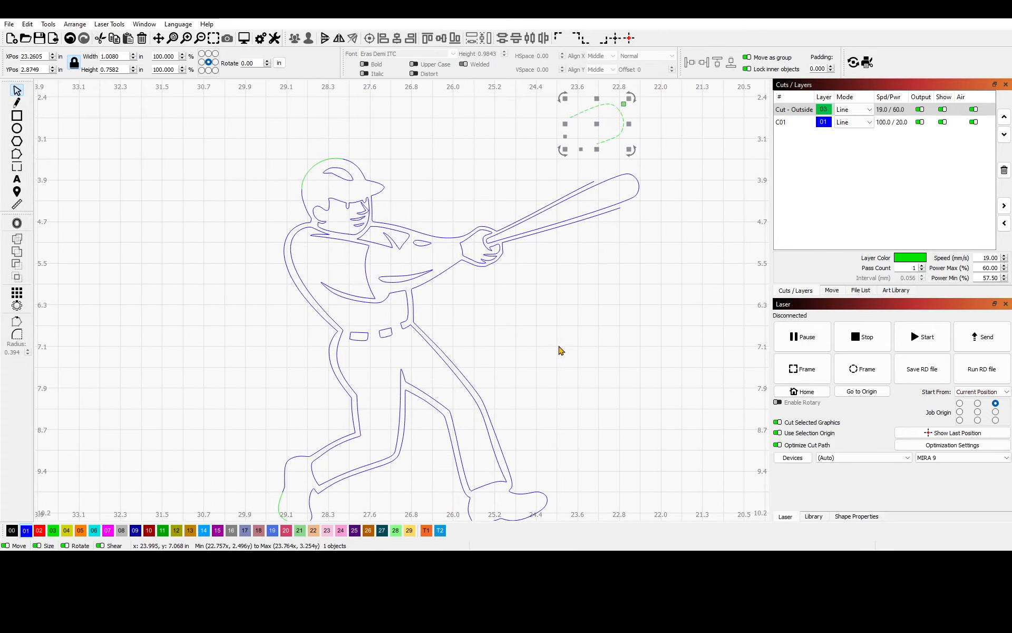
Undo the bat-tip arc's move, and try moving the green back-foot arc away from the player before restoring it
key(ctrl+z)
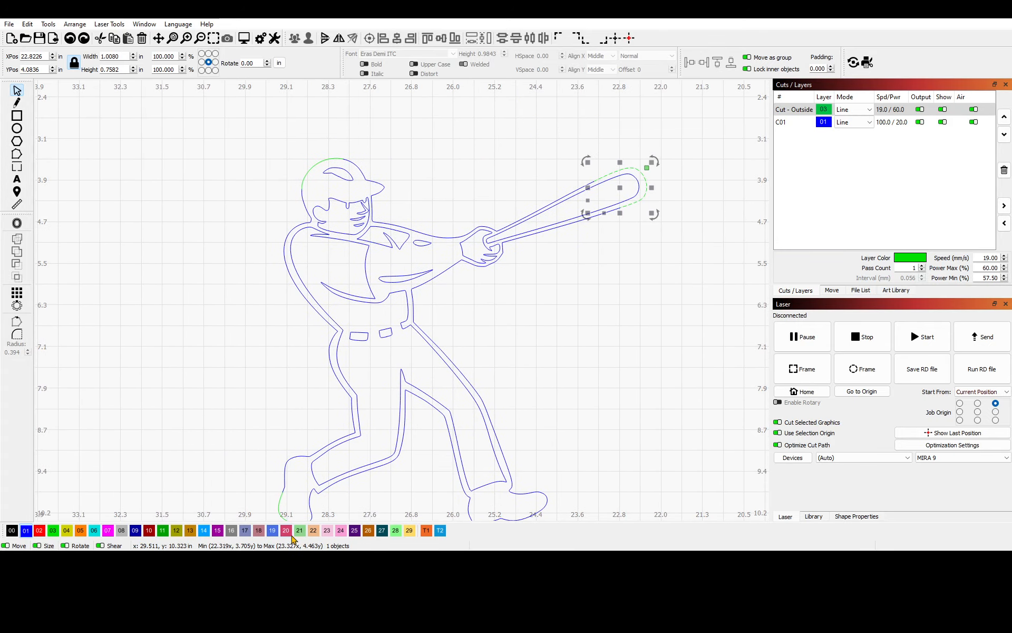
drag(554, 450, 491, 331)
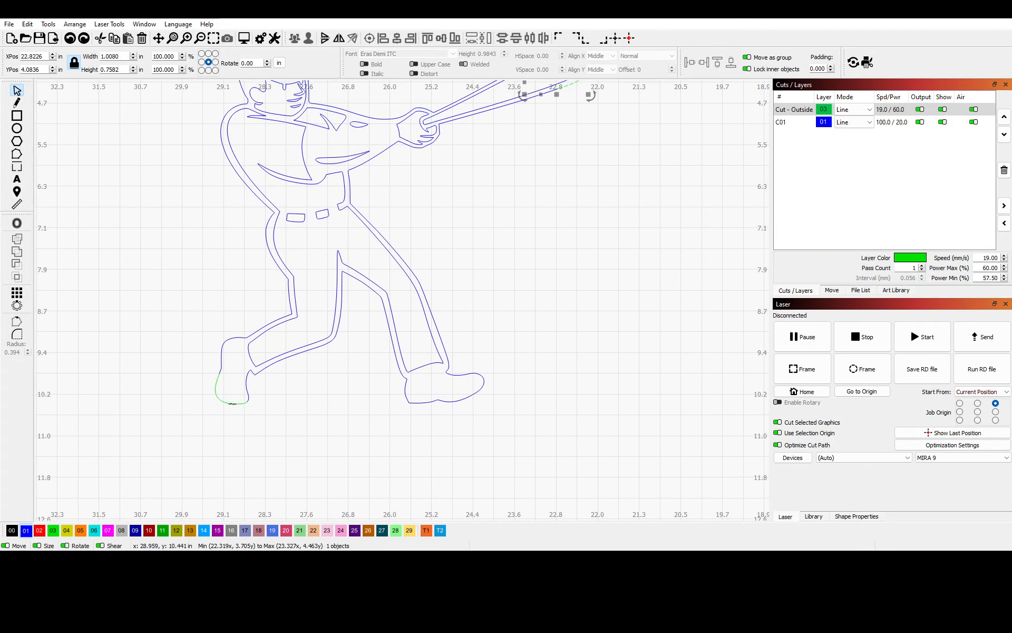
drag(234, 404, 178, 437)
key(ctrl+z)
Select the green back-foot, bat-tip and helmet arcs and assign them to the blue layer 01
drag(573, 281, 590, 426)
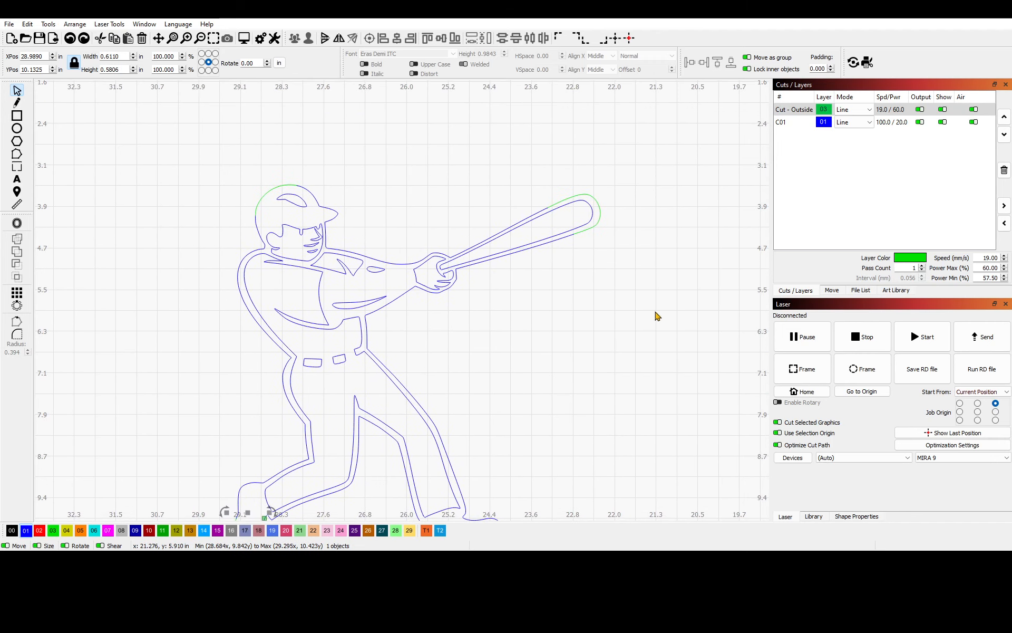
shift+click(601, 213)
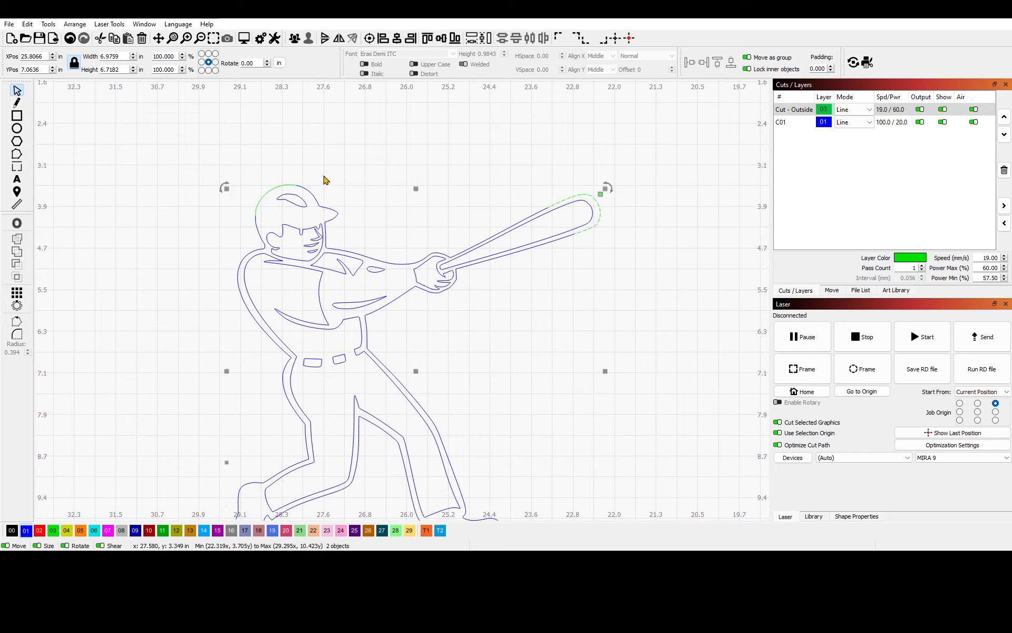
shift+click(275, 187)
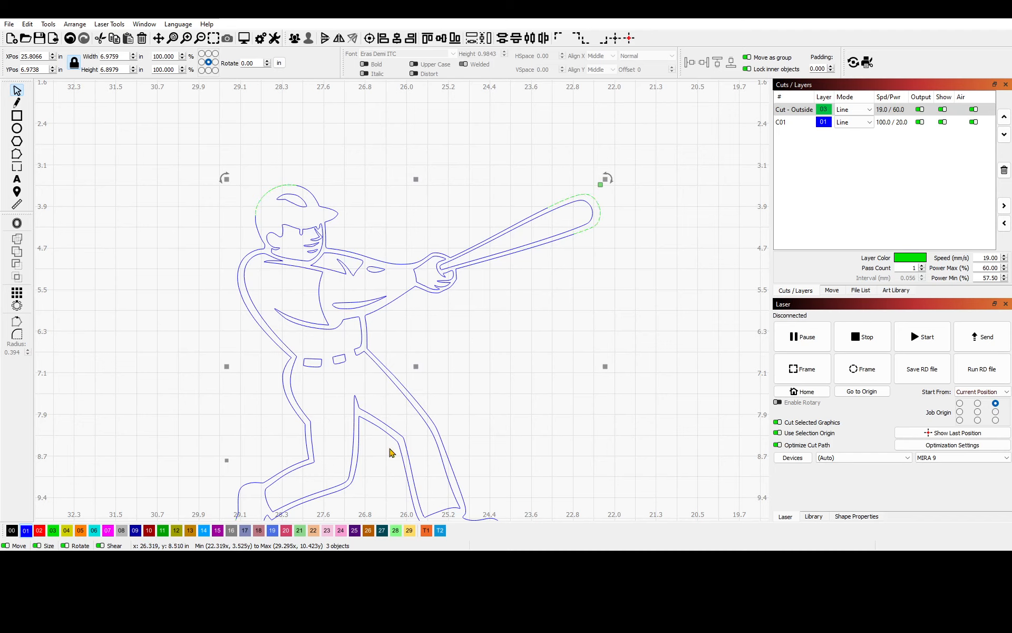
click(26, 531)
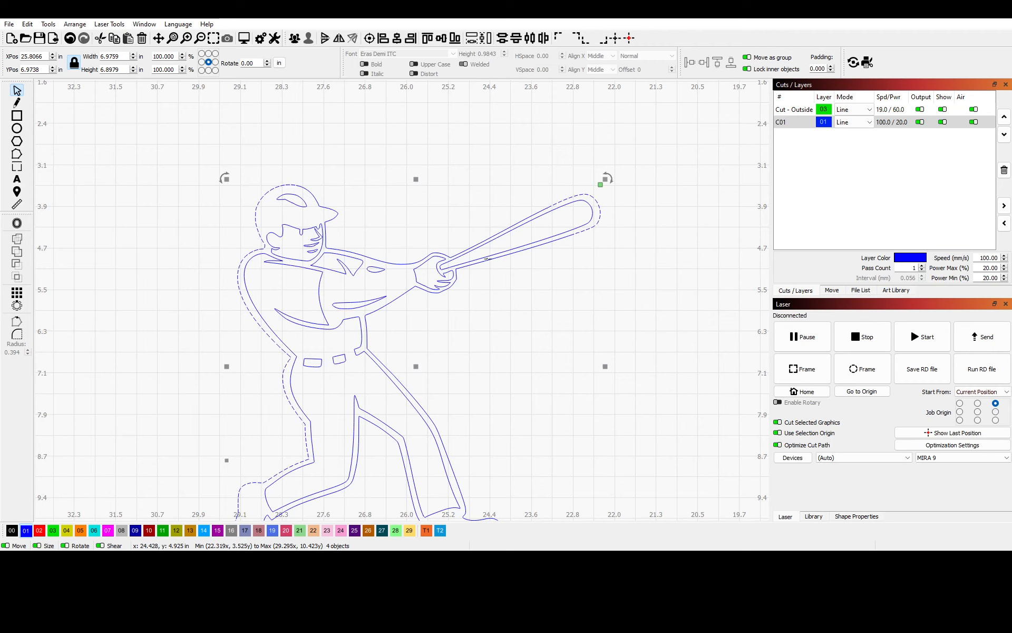
Auto-join all the outer outline pieces on the blue layer, and try moving the joined outline before undoing the move
drag(560, 399, 588, 304)
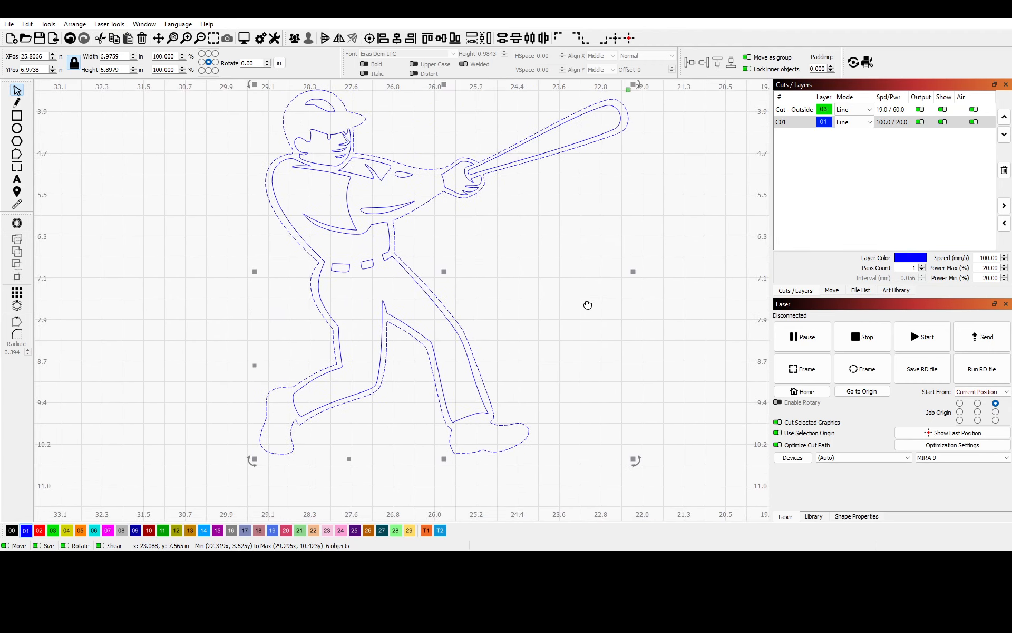
click(27, 24)
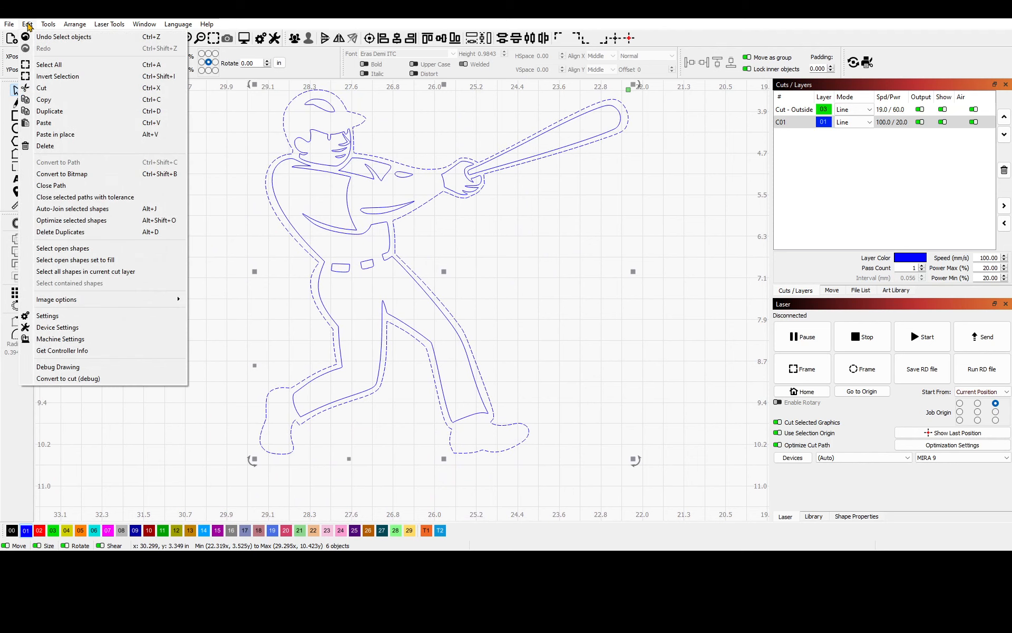
click(100, 209)
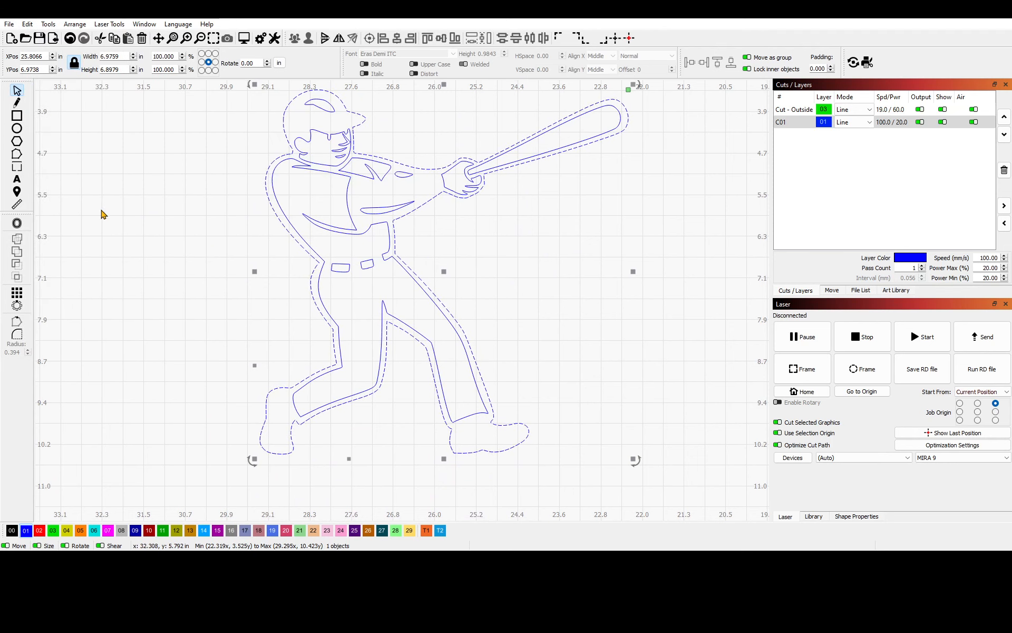
drag(309, 258, 191, 325)
key(ctrl+z)
Undo the auto-join and the layer change of the back-foot, bat-tip and helmet arcs
drag(602, 260, 556, 356)
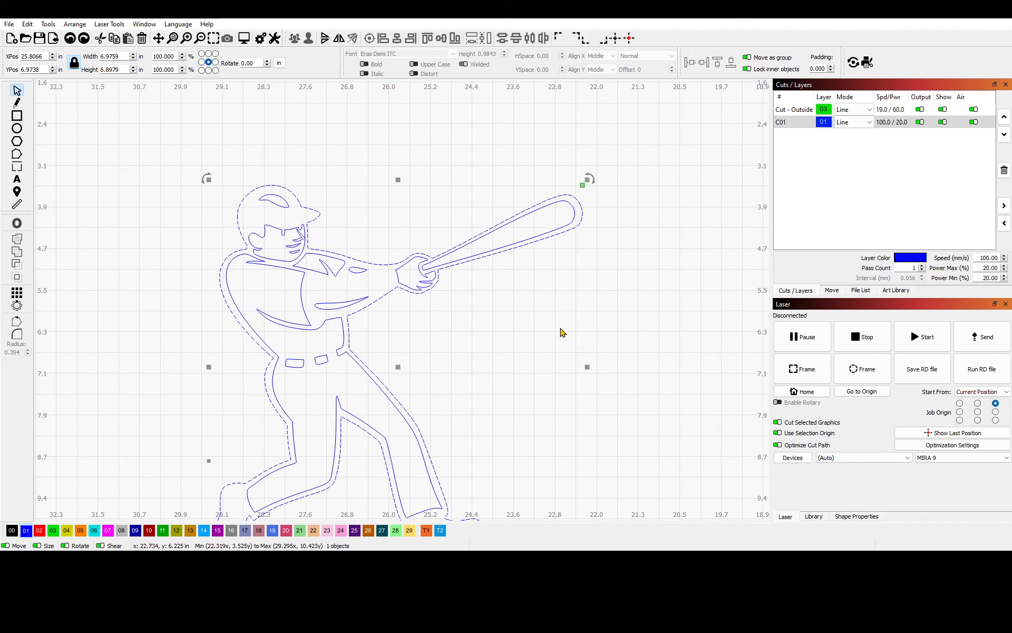
key(ctrl+u)
key(ctrl+z)
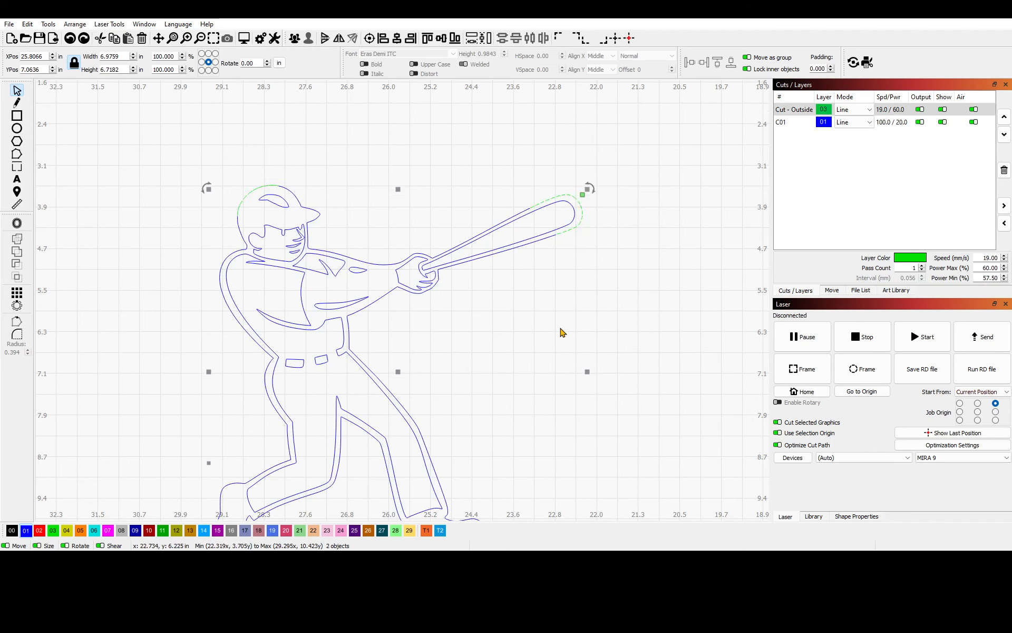
key(ctrl+shift+z)
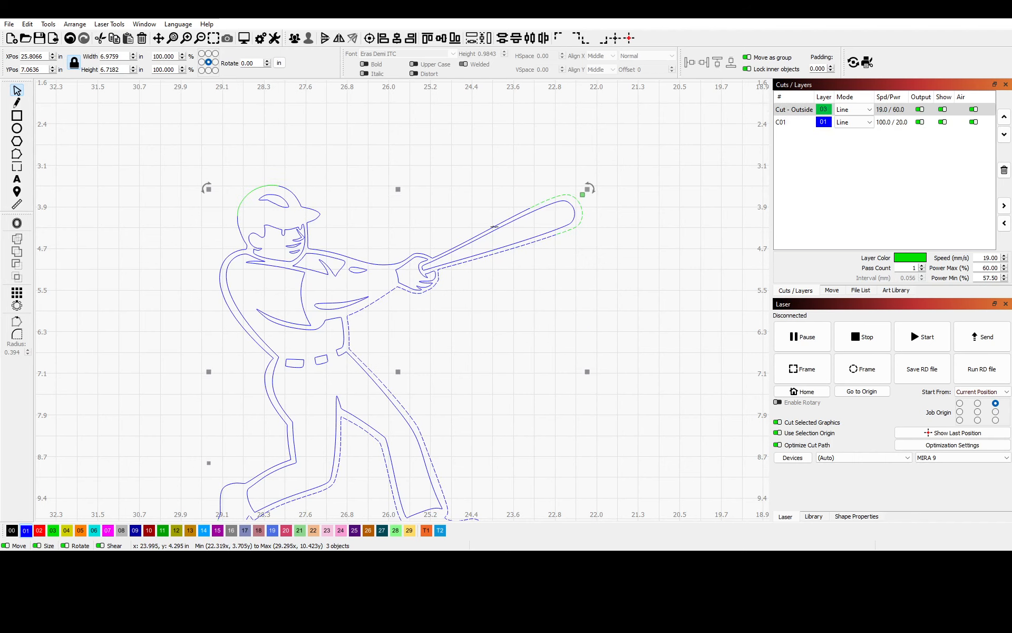
Select all the blue and green outer outline pieces, and try moving them up together before undoing the move
shift+click(494, 227)
drag(438, 368, 453, 311)
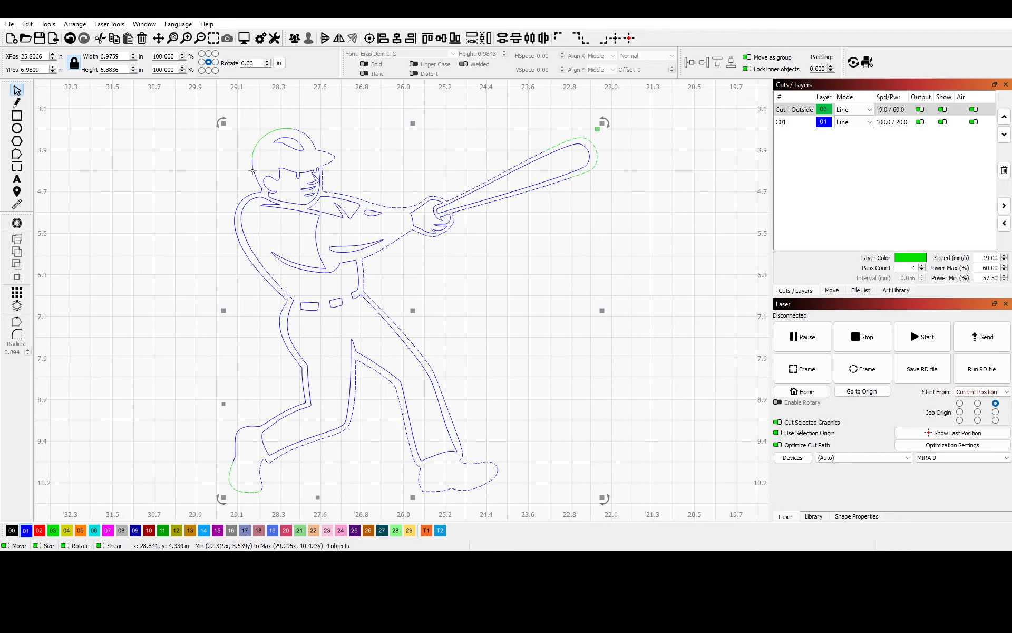
shift+click(258, 144)
mouse_move(376, 375)
mouse_down()
mouse_move(396, 306)
mouse_move(367, 361)
mouse_up()
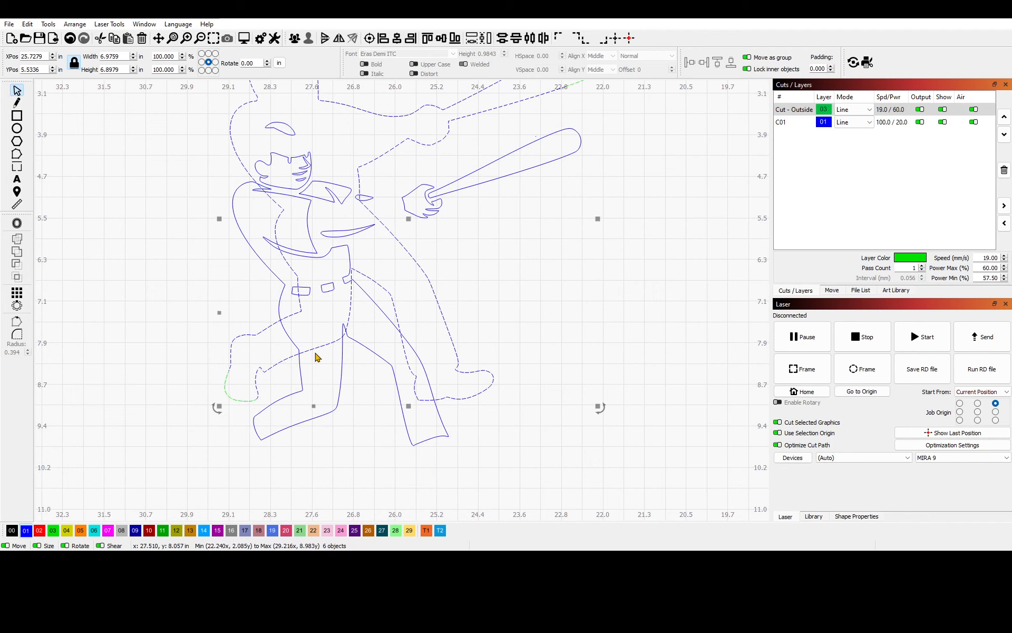
key(ctrl+z)
Try to auto-join the outline pieces while they are on different layers, test by moving the bat-tip arc, and undo
click(28, 24)
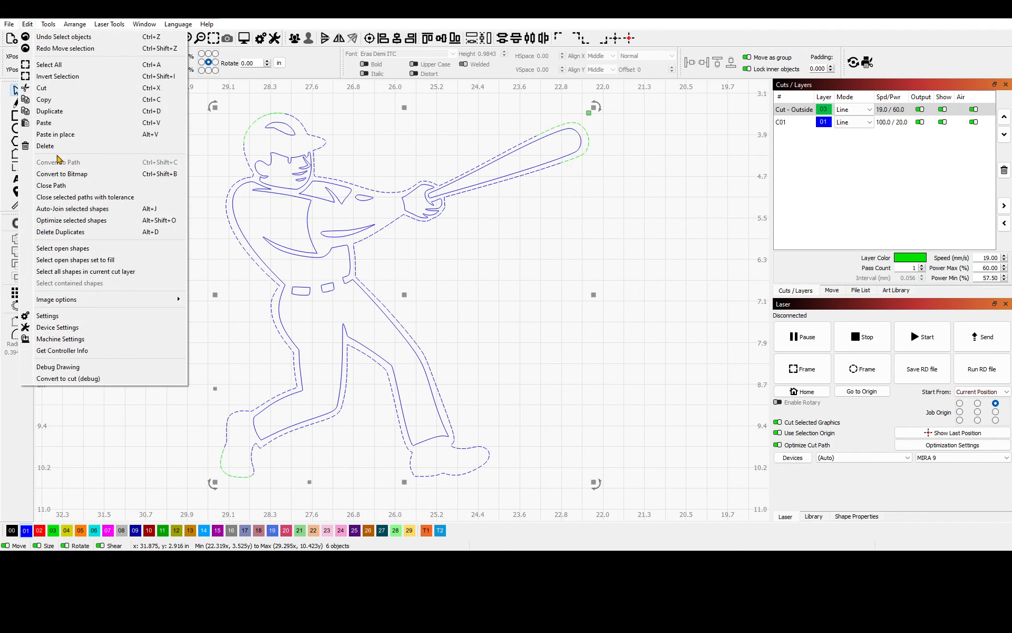
click(68, 211)
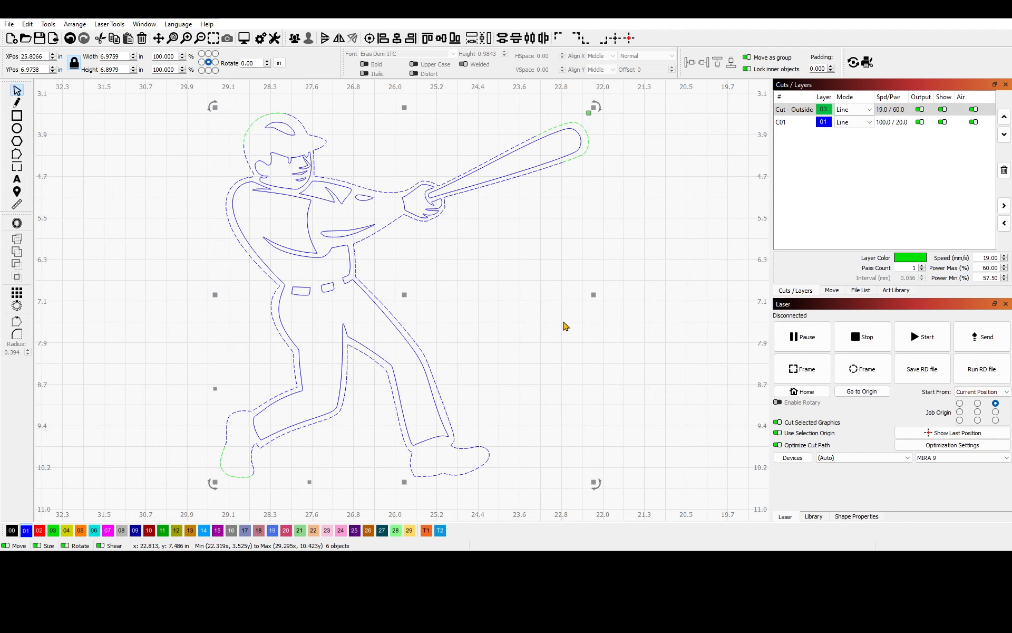
click(596, 188)
drag(580, 155, 619, 176)
click(670, 291)
key(ctrl+z)
key(ctrl+z)
key(ctrl+z)
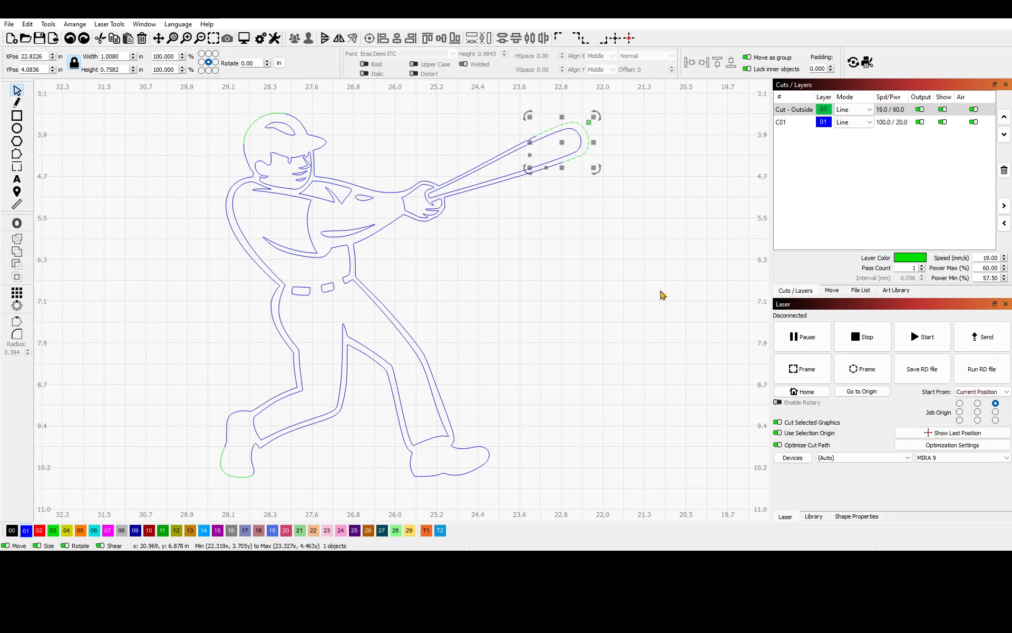
Assign all the outer outline pieces to the red Cut - Inside layer 02 and auto-join them
key(ctrl+a)
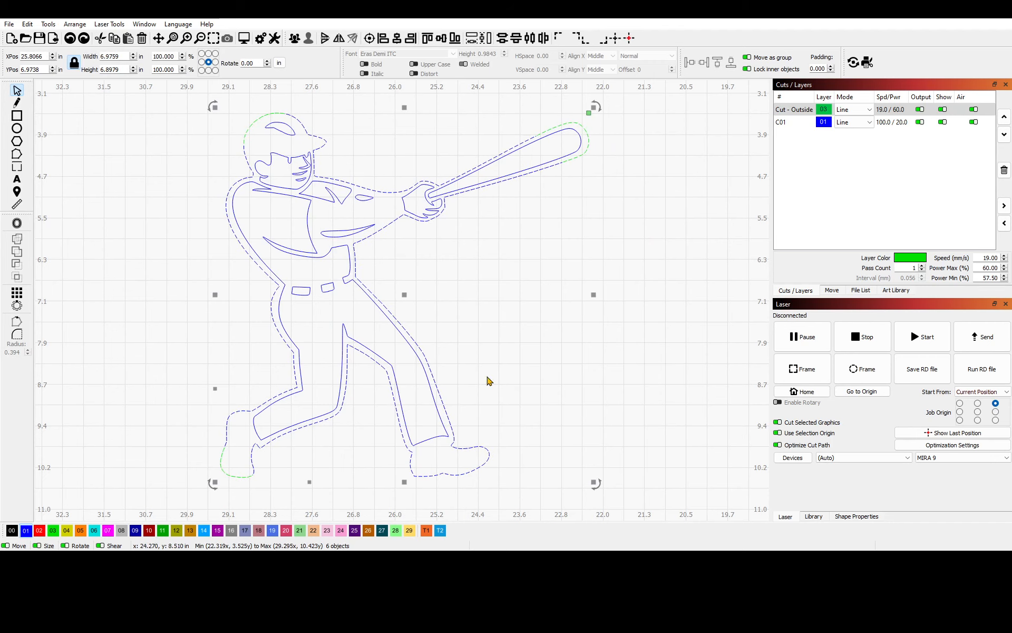
click(40, 530)
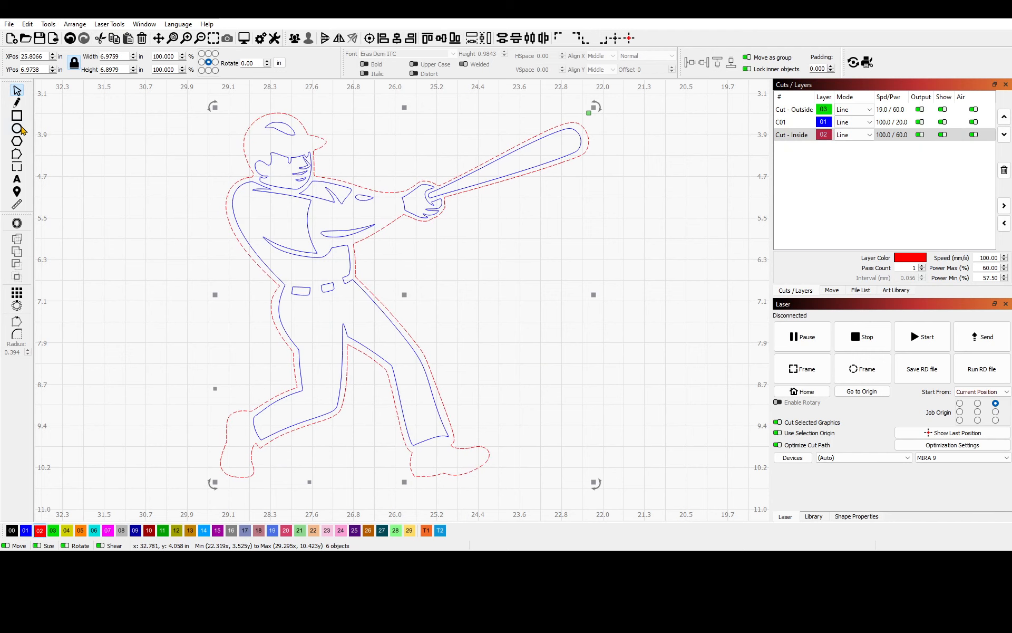
click(28, 24)
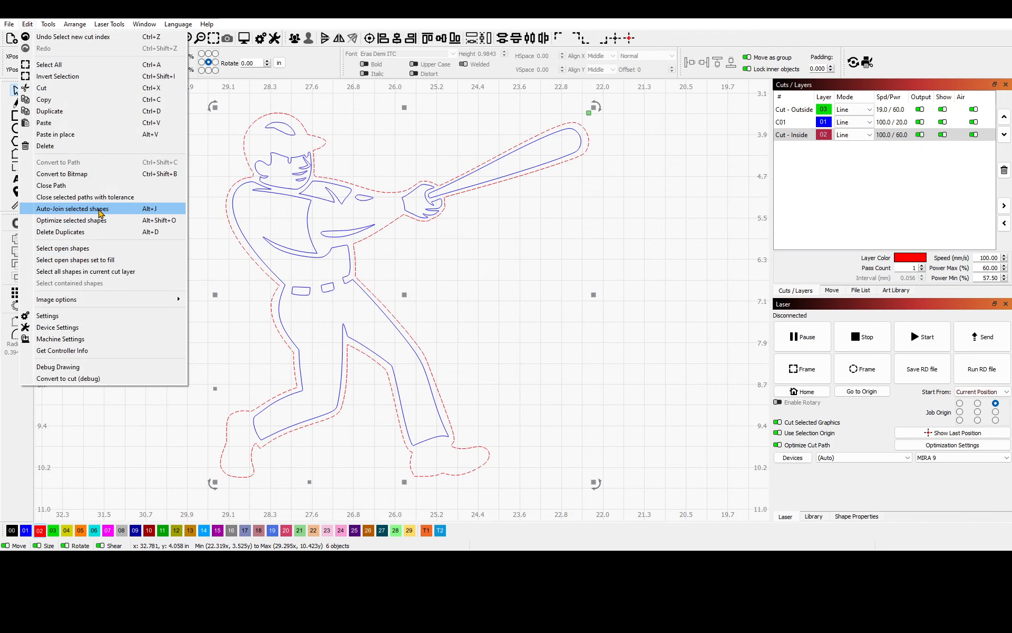
click(140, 213)
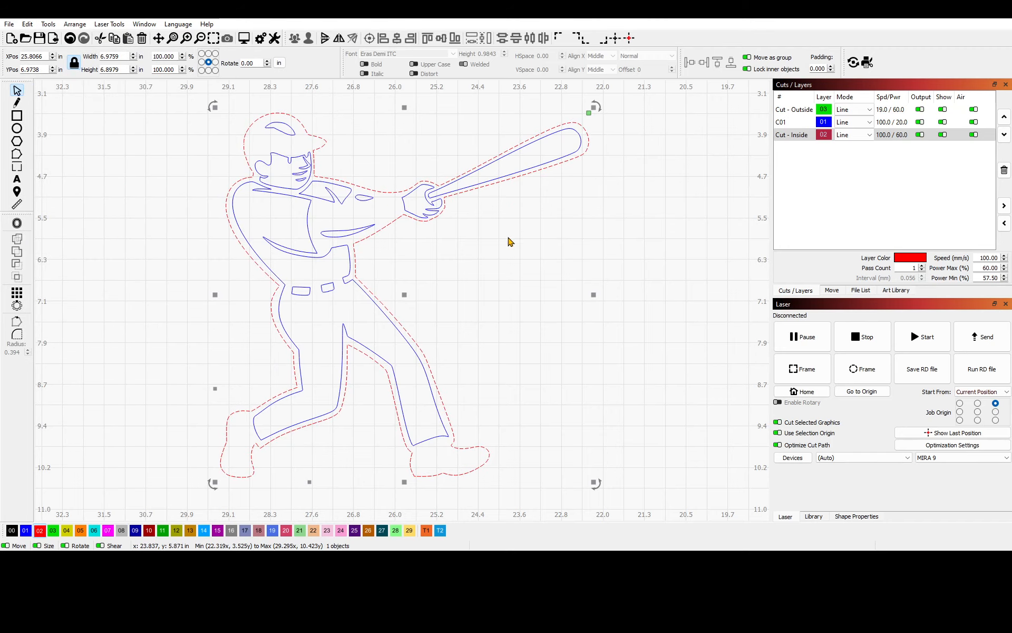
Test-move the joined outline and undo it, and try the Engrave layer 00 before returning to the Cut - Inside layer 02
click(464, 205)
drag(462, 193, 403, 201)
key(ctrl+z)
click(12, 531)
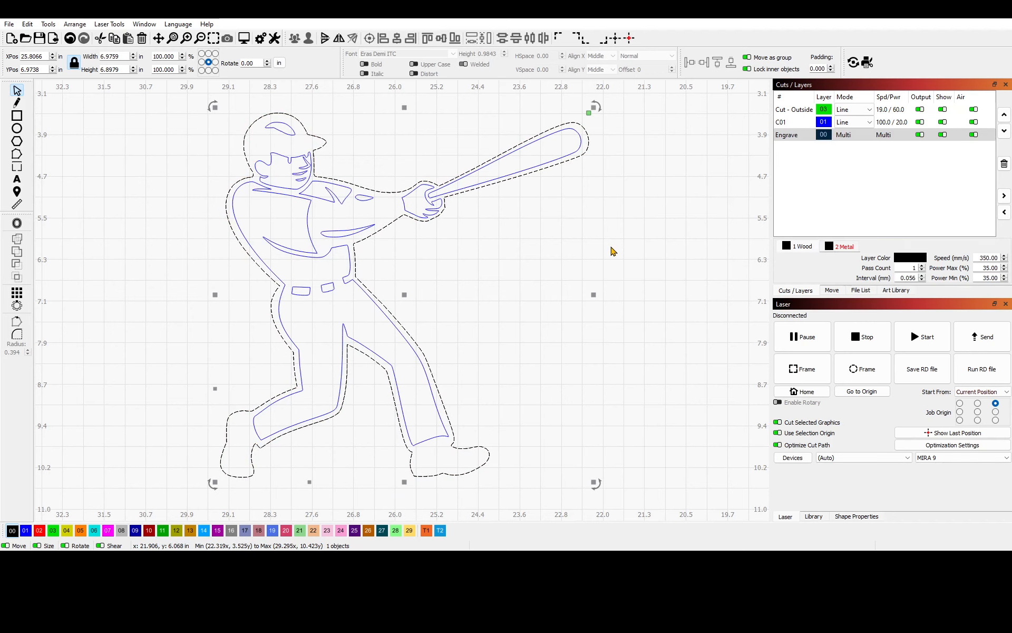
click(39, 530)
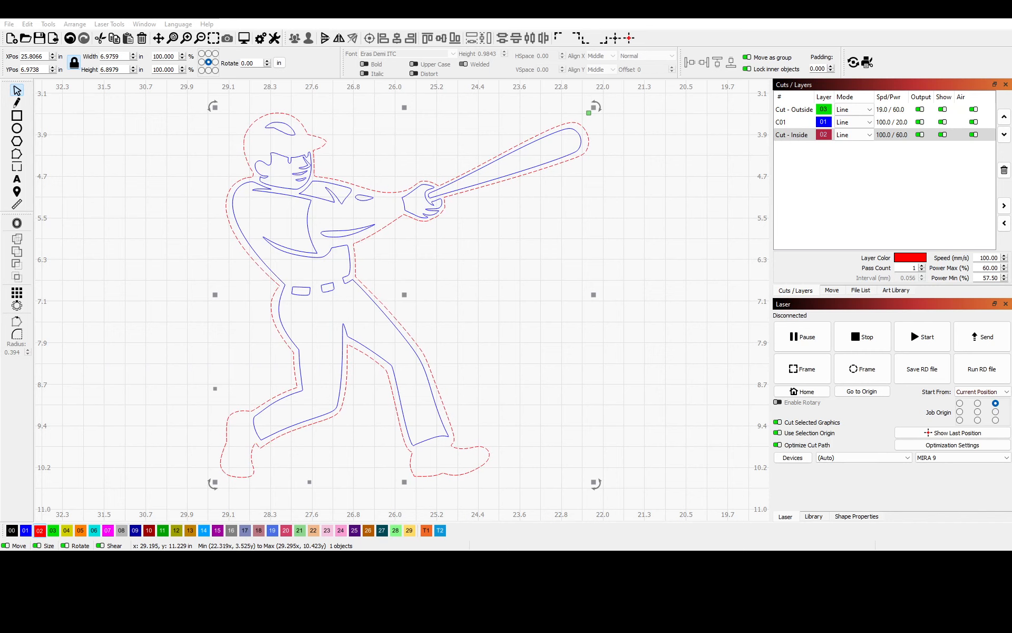
click(295, 562)
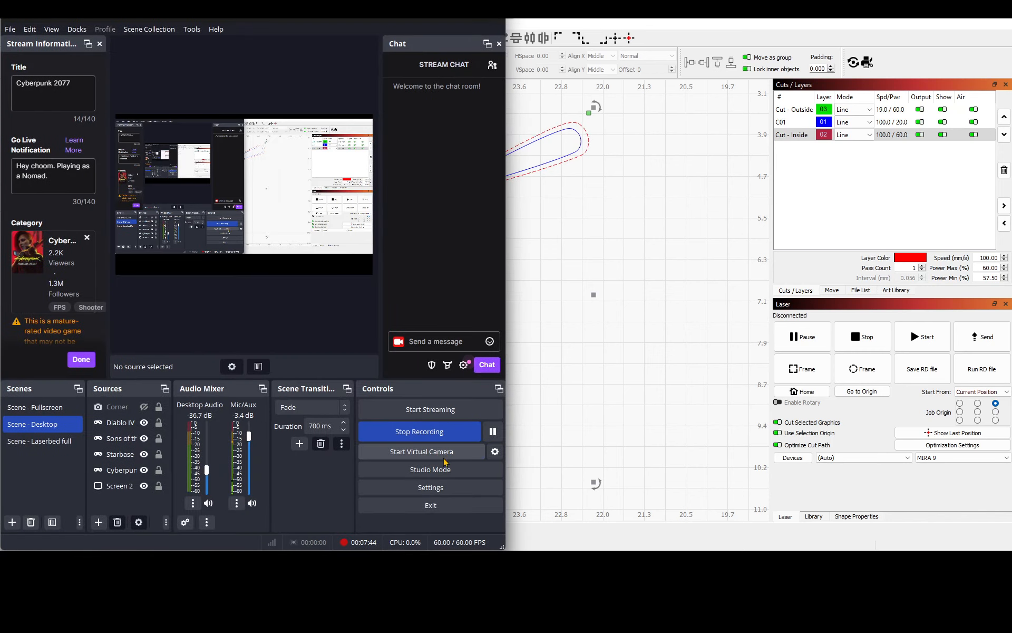
click(494, 433)
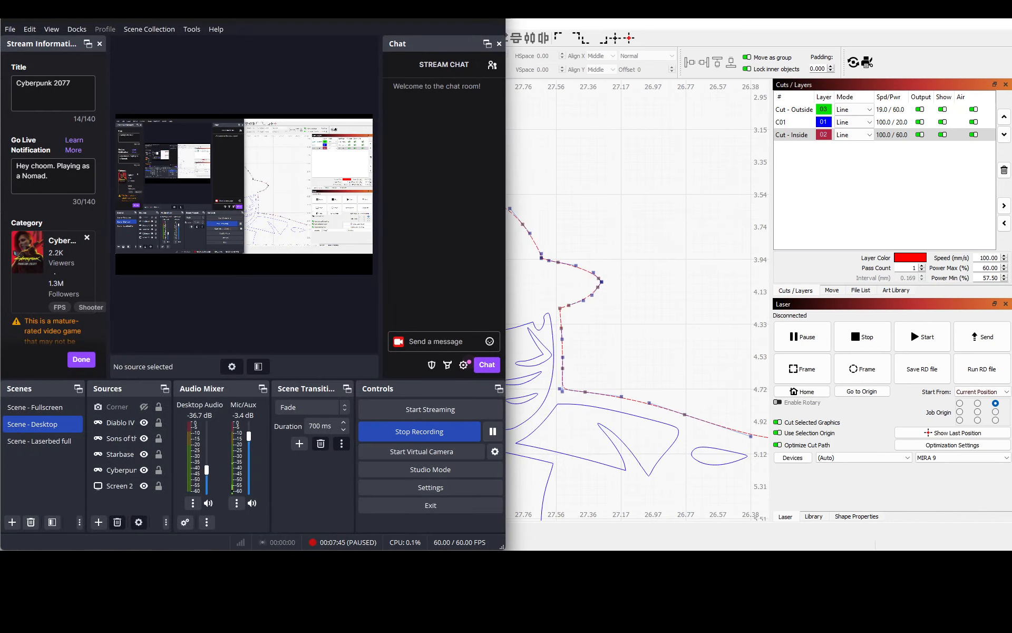
click(295, 562)
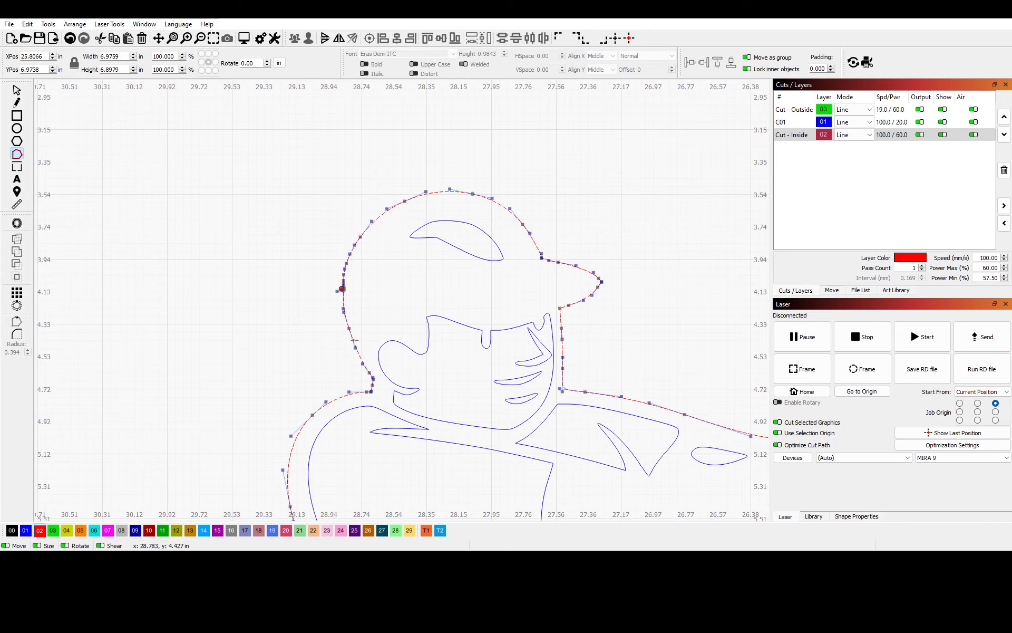
Delete the stray end node and its small curve at the gap in the outline behind the helmet
scroll(336, 281, up, 5)
scroll(300, 188, up, 8)
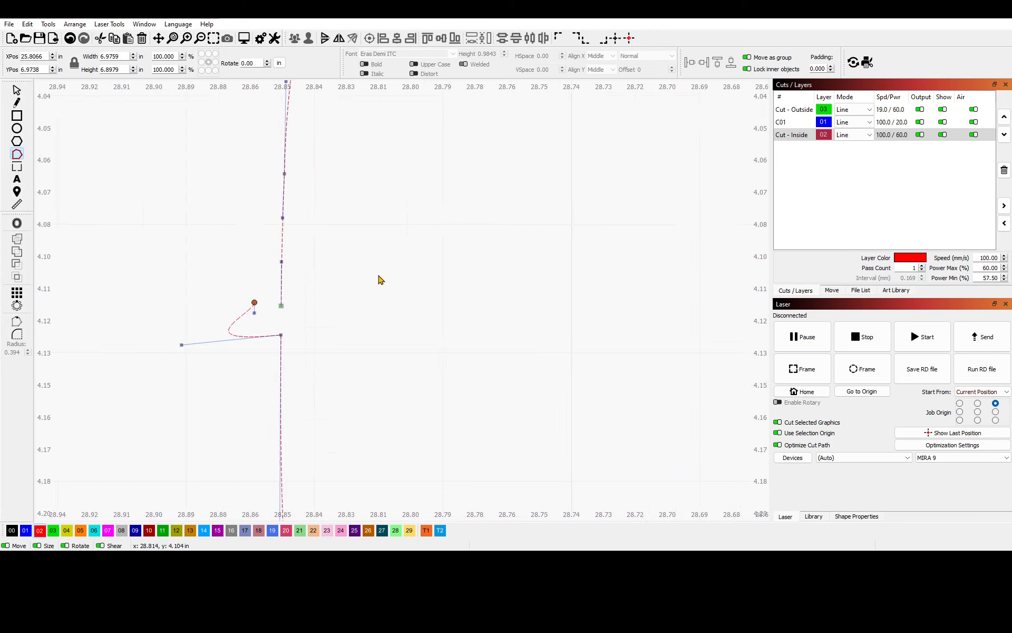
drag(224, 333, 289, 301)
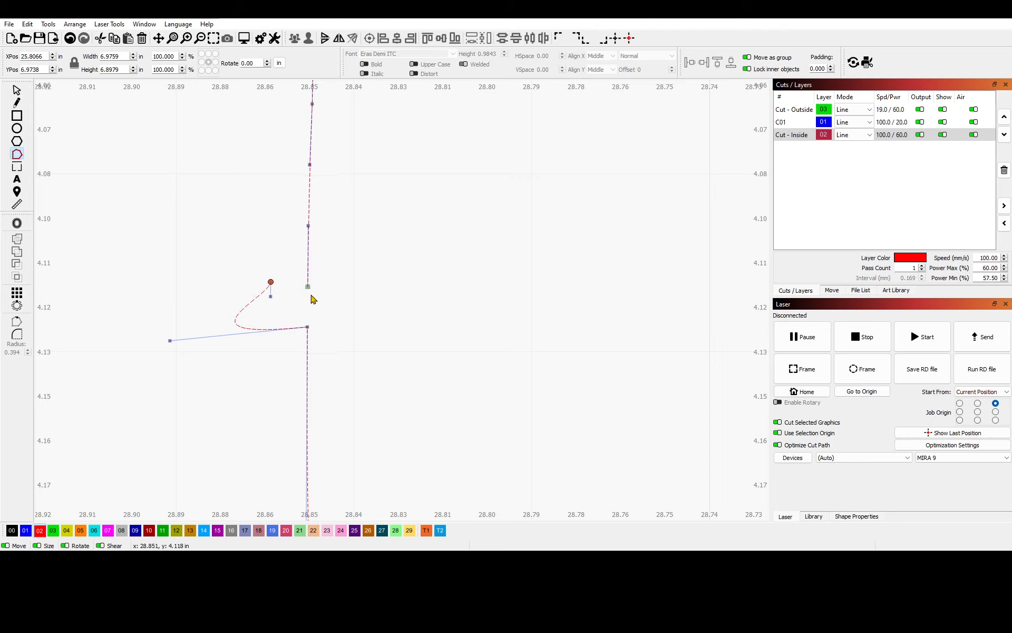
drag(228, 246, 293, 316)
key(Delete)
Box-select the open end nodes on both sides of the gap behind the helmet
drag(275, 269, 348, 307)
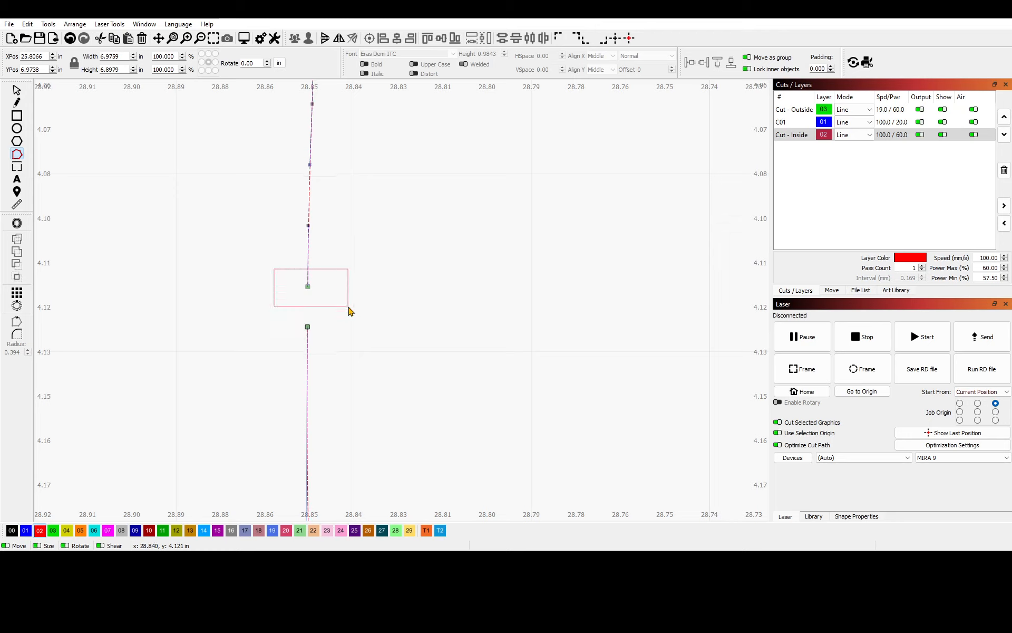
drag(346, 353, 346, 353)
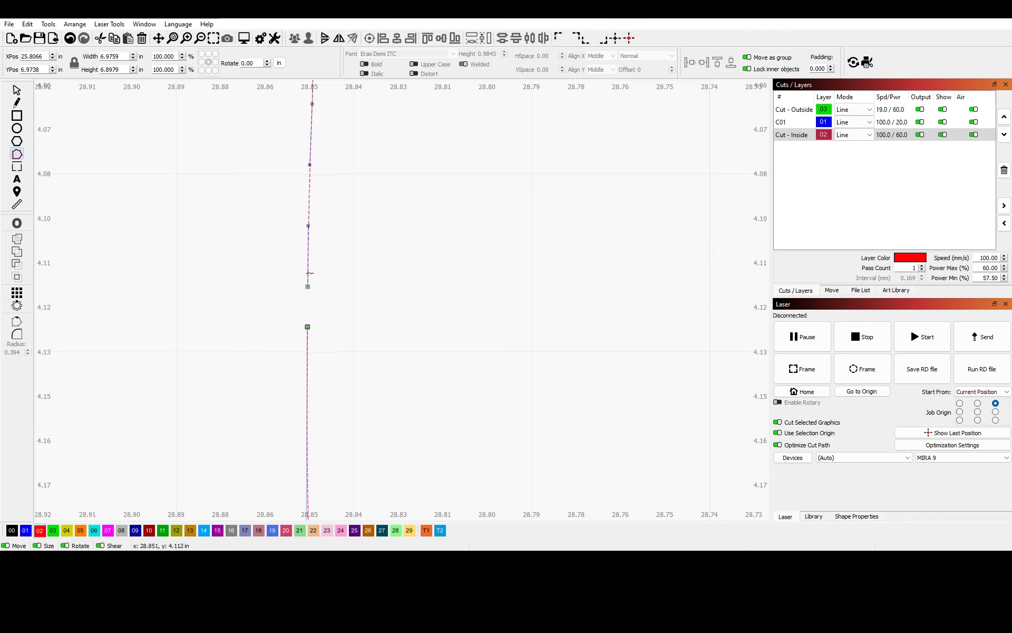
drag(277, 266, 343, 367)
key(alt+Tab)
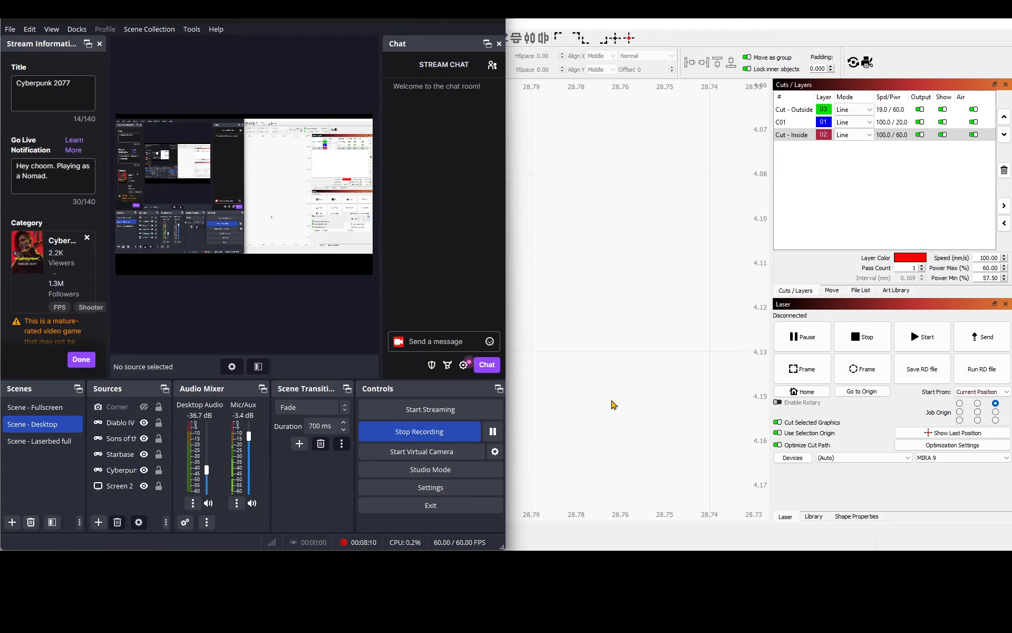
click(493, 431)
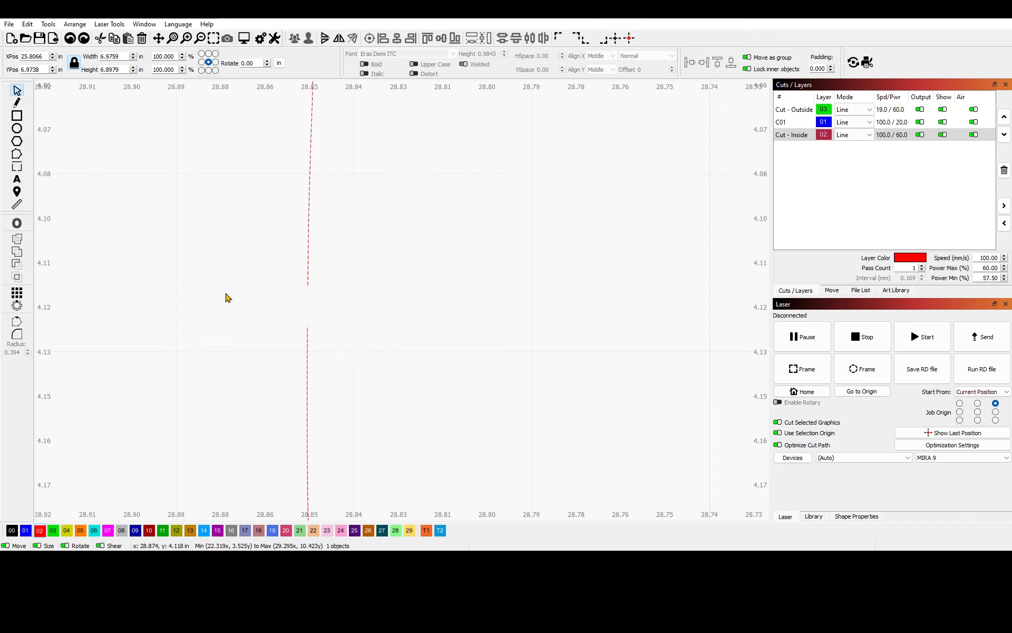
Edit the outline's nodes and move the upper open end node onto the lower one to close the gap behind the helmet
click(48, 24)
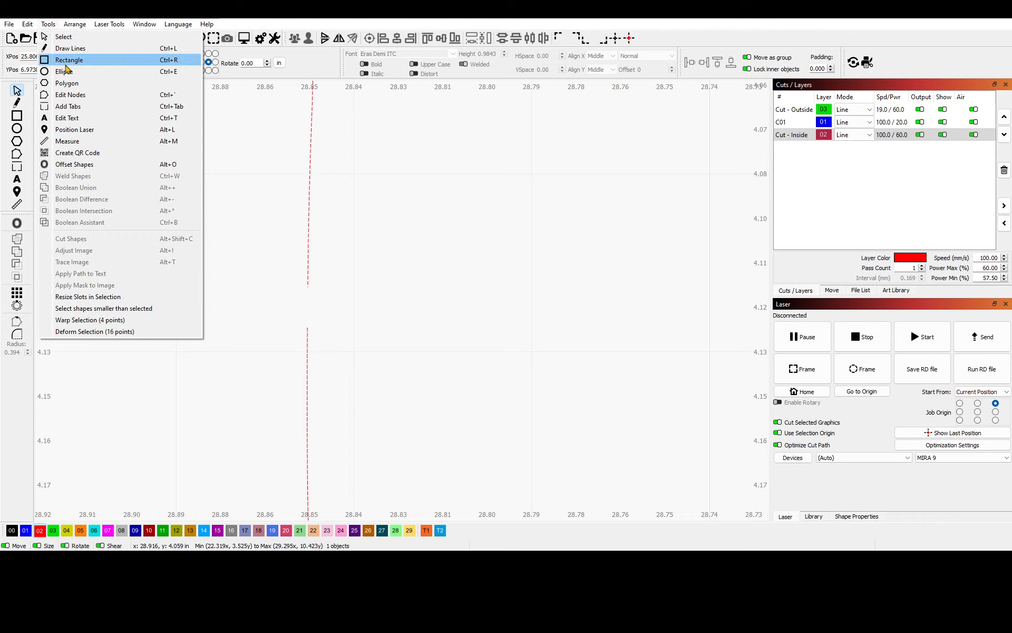
click(71, 95)
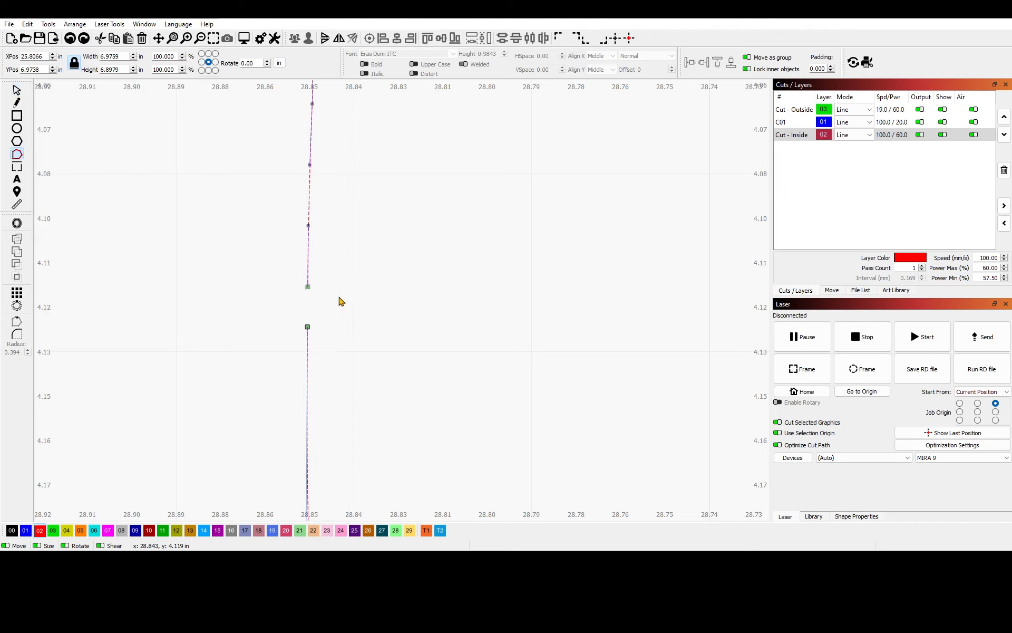
scroll(368, 323, down, 4)
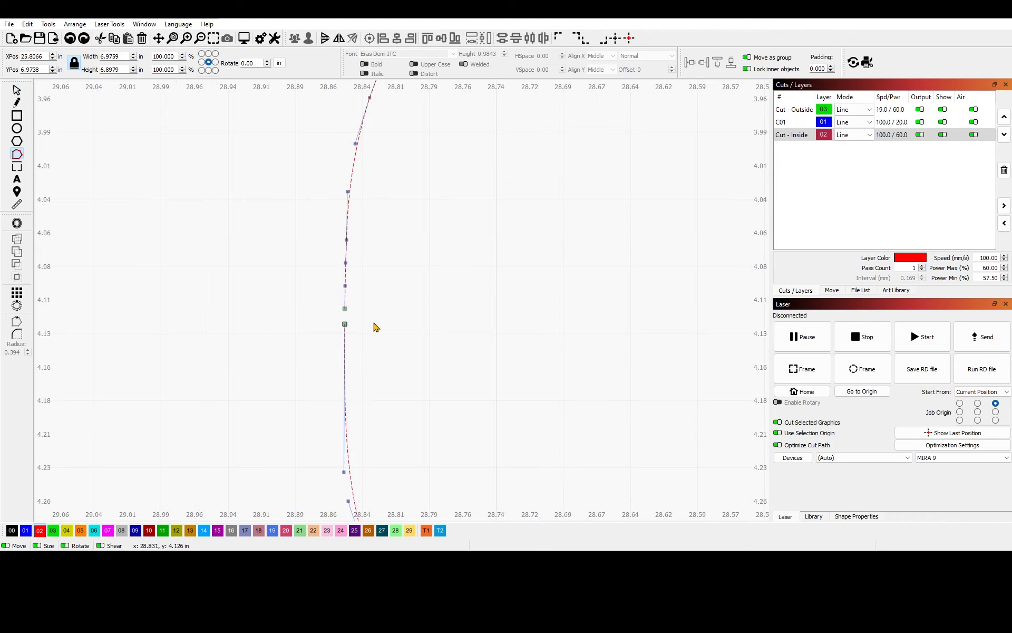
scroll(368, 319, up, 5)
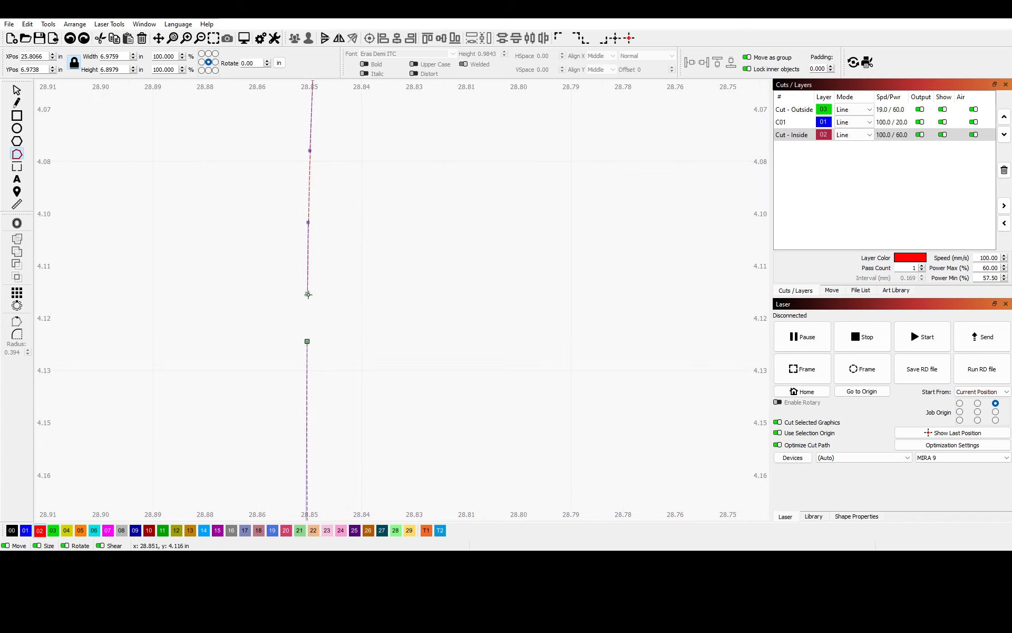
drag(308, 294, 312, 316)
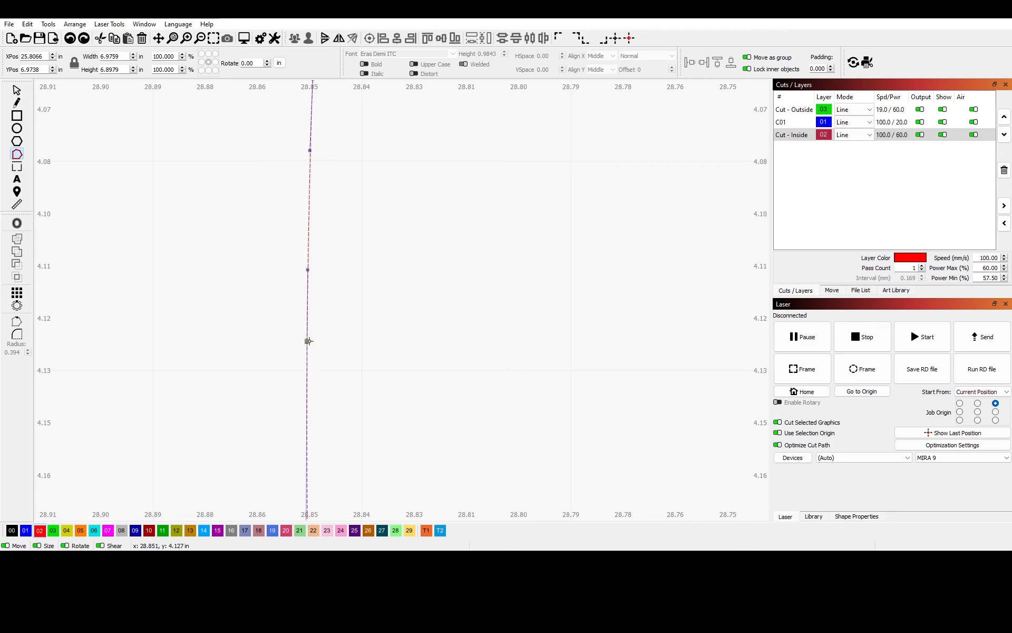
drag(309, 341, 309, 341)
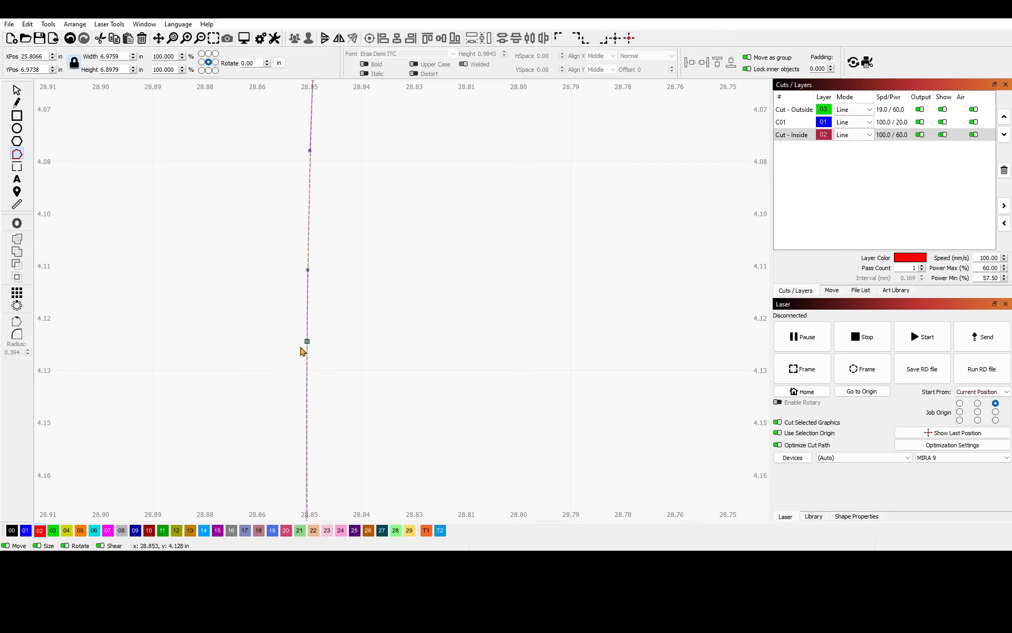
Test the joined node behind the helmet by moving it off the outline and back, and undo both moves
drag(307, 341, 173, 352)
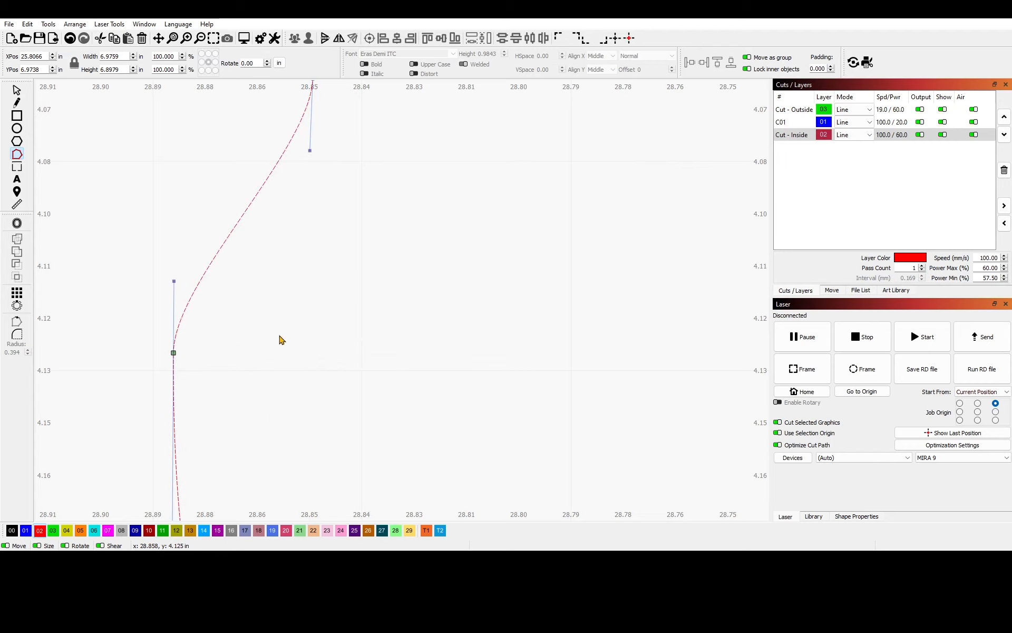
scroll(372, 331, down, 3)
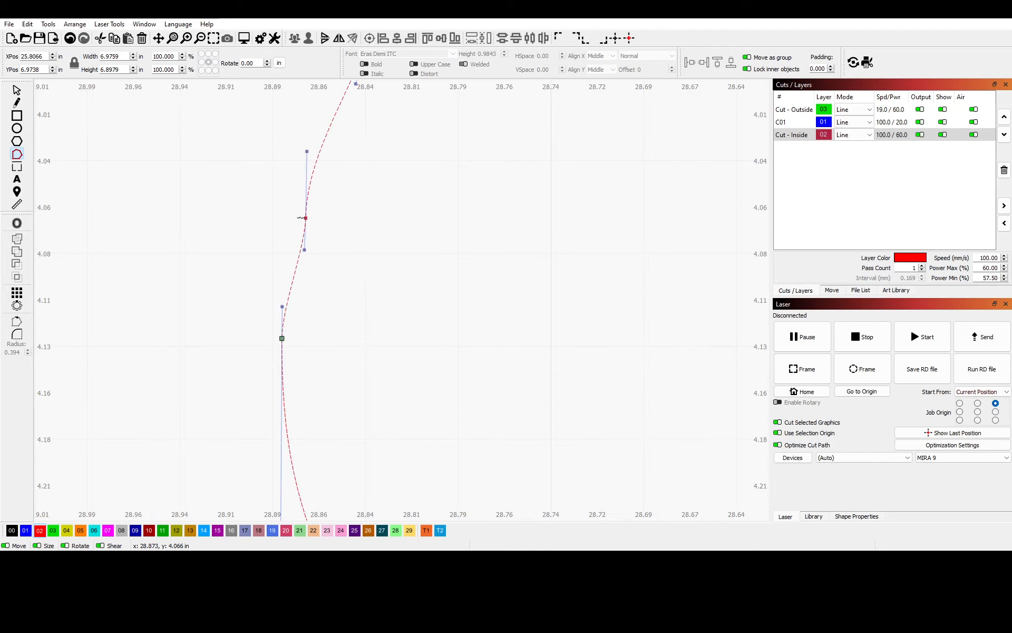
drag(284, 336, 369, 334)
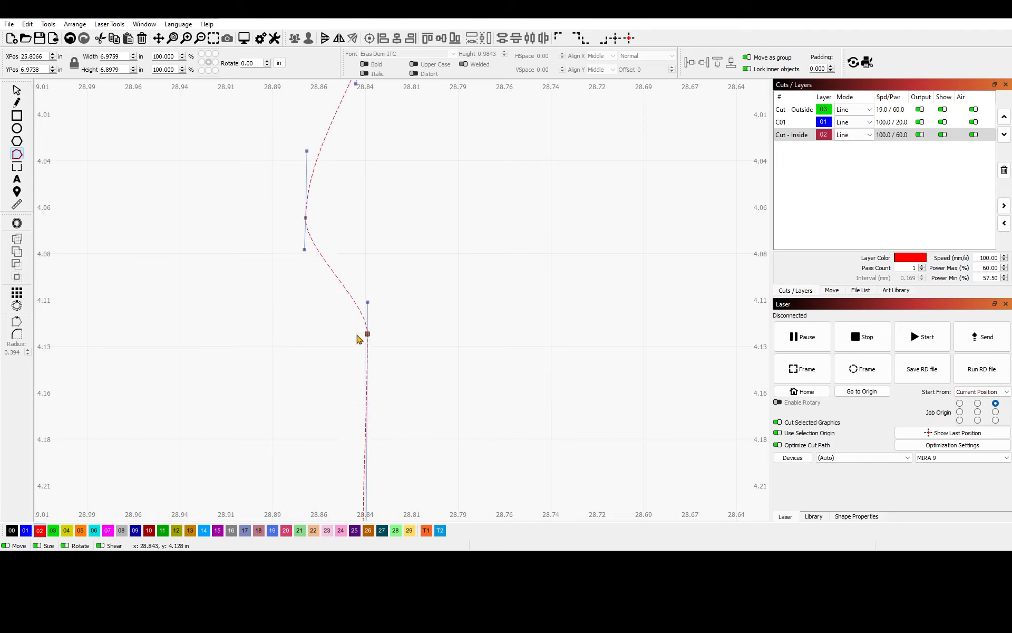
click(17, 92)
key(ctrl+z)
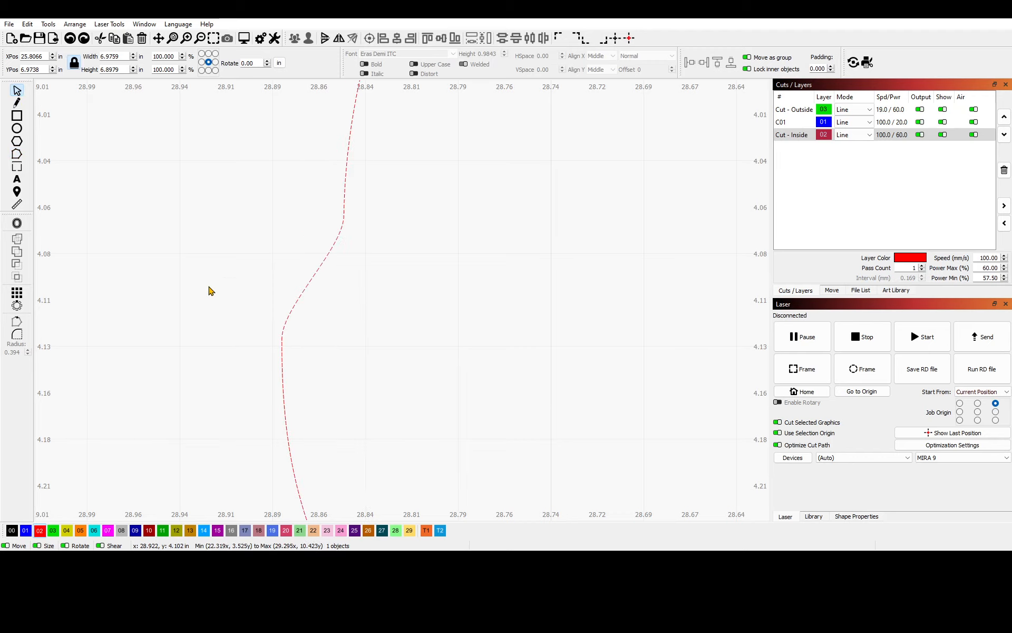
key(ctrl+z)
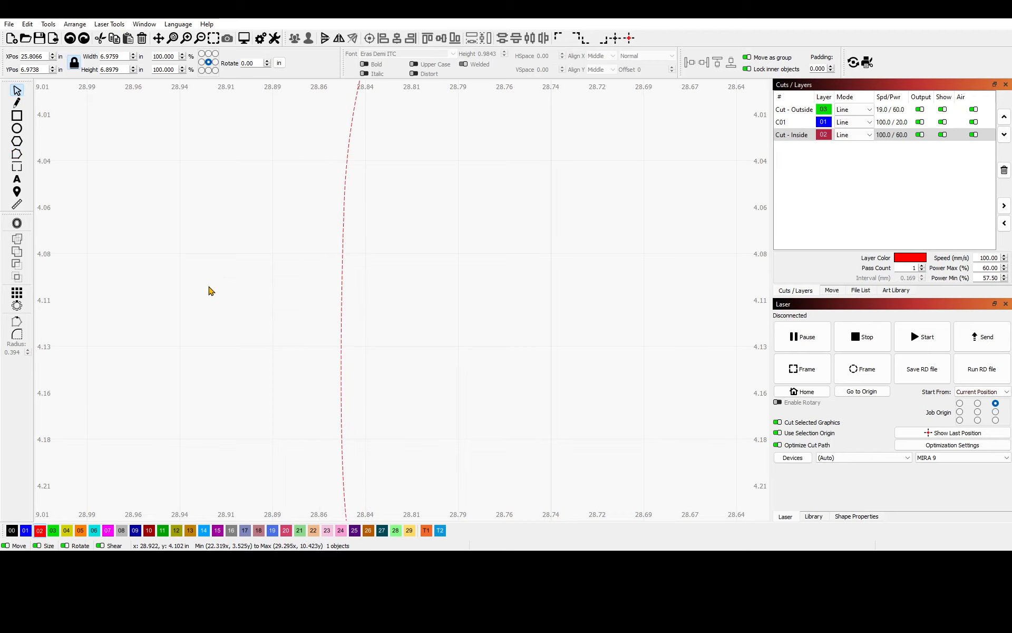
Try the closed outline on the Engrave layer 00 to check its fill, and return it to the Cut - Inside layer 02
click(14, 531)
scroll(209, 372, down, 12)
scroll(369, 242, down, 4)
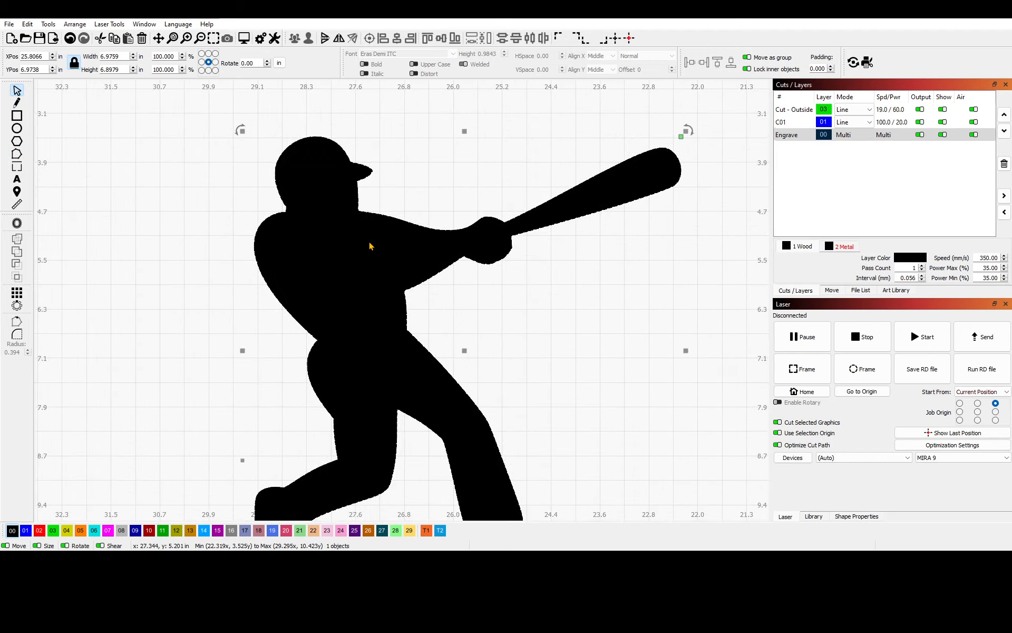
click(39, 531)
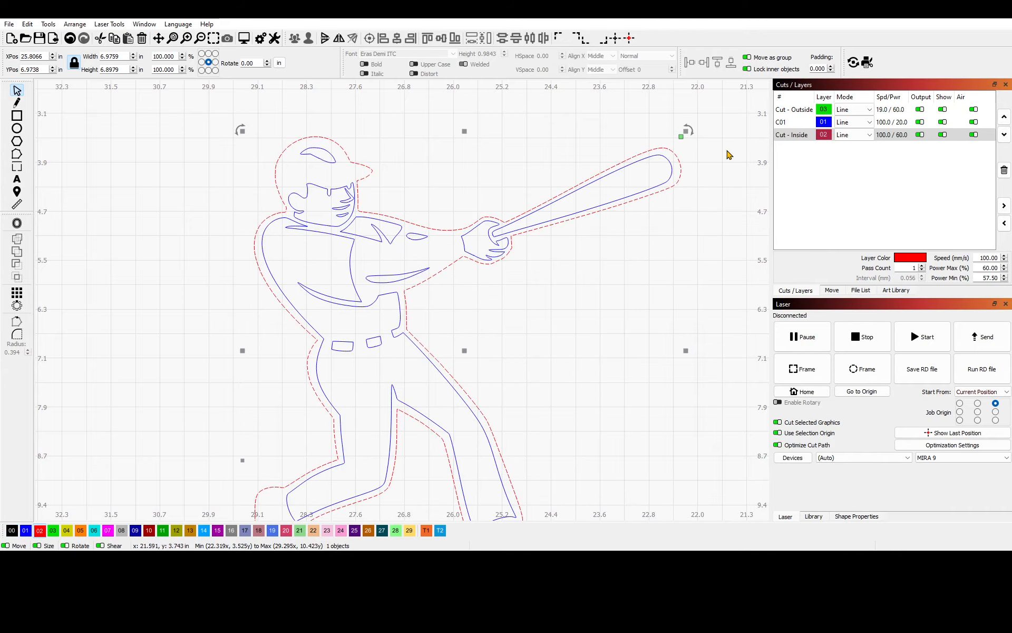
drag(511, 437, 452, 323)
scroll(491, 437, down, 3)
scroll(513, 406, down, 2)
scroll(529, 188, up, 3)
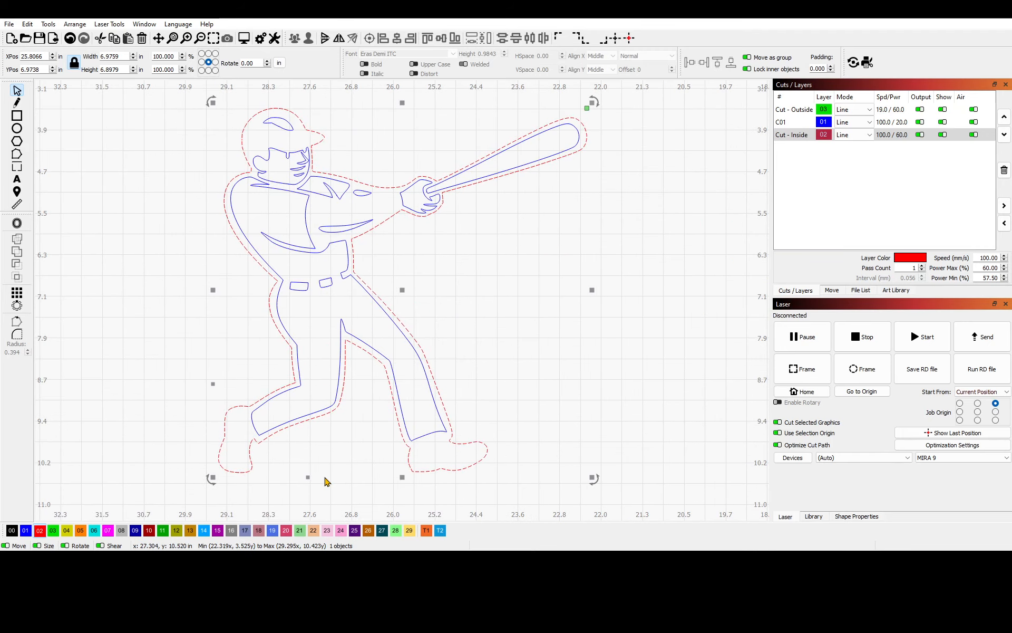
Try the outline on several other layers, including 01, fill layer C08 and Engrave 00, before returning it to Cut - Inside 02
click(25, 531)
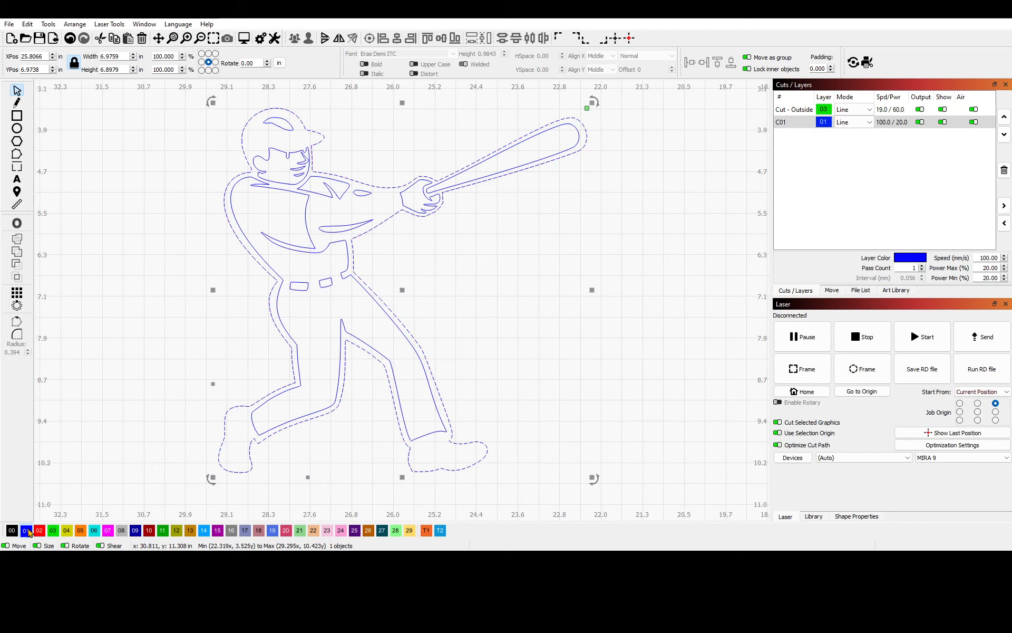
click(41, 533)
click(54, 533)
click(68, 533)
click(82, 533)
click(122, 532)
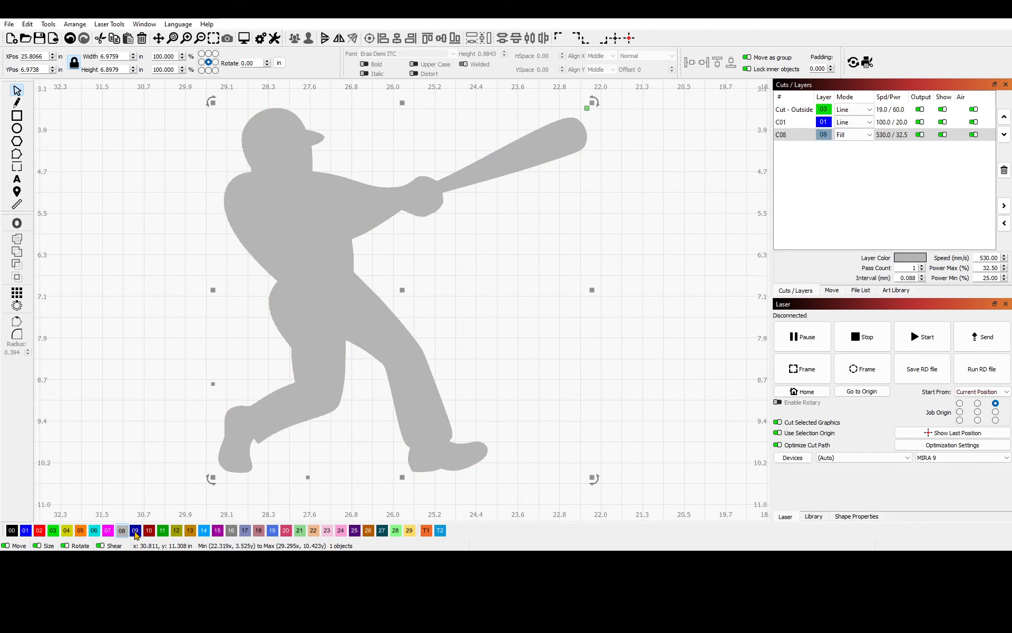
click(16, 531)
click(39, 531)
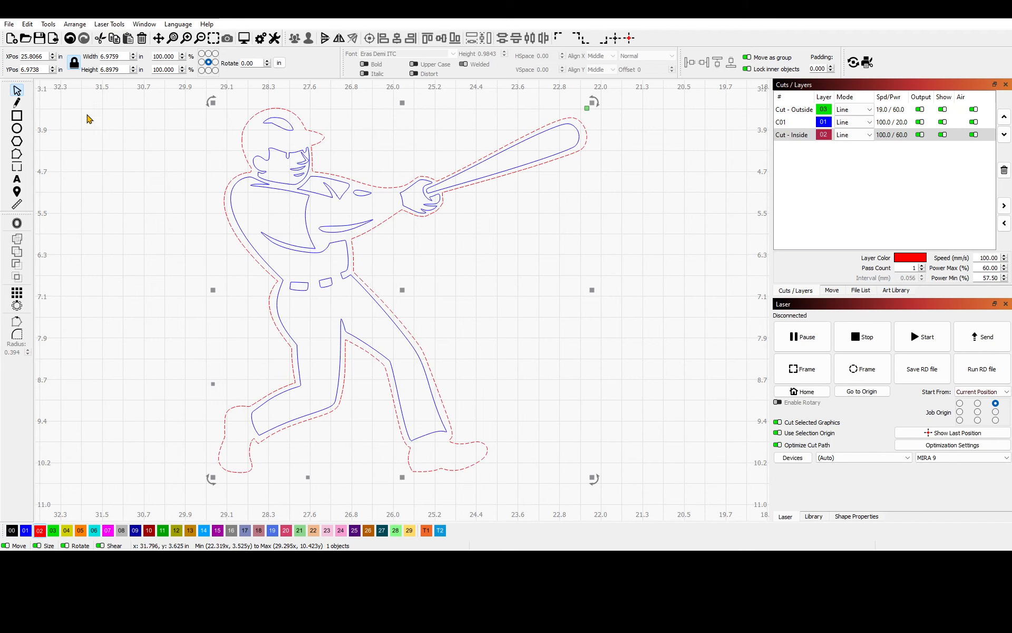
Draw a circle about 7.76 in across around the baseball player on the Cut - Inside layer
click(157, 229)
scroll(487, 366, down, 3)
drag(557, 344, 464, 365)
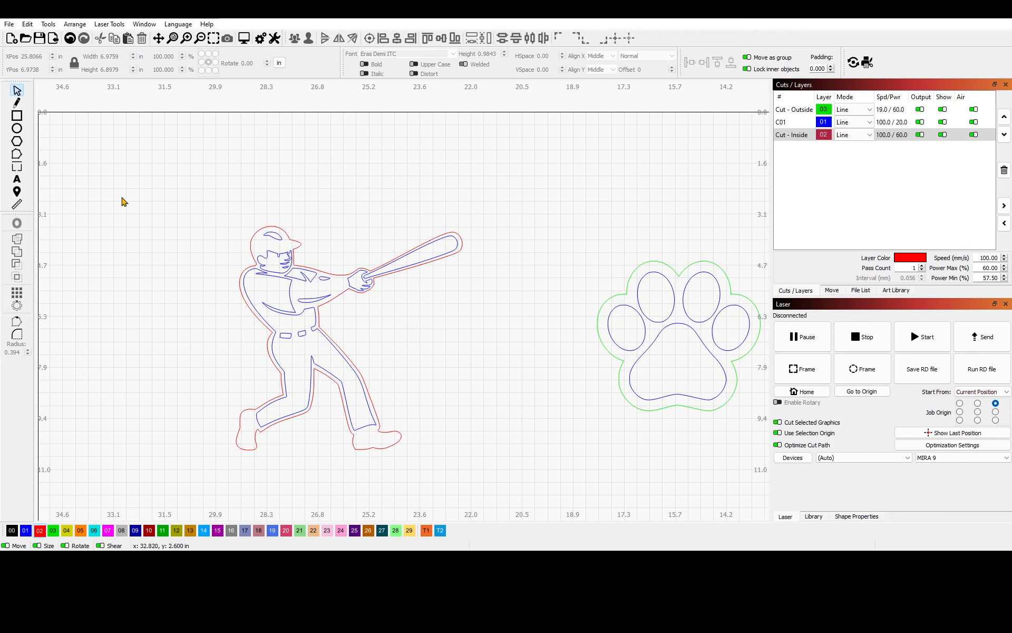
click(17, 129)
drag(216, 193, 467, 445)
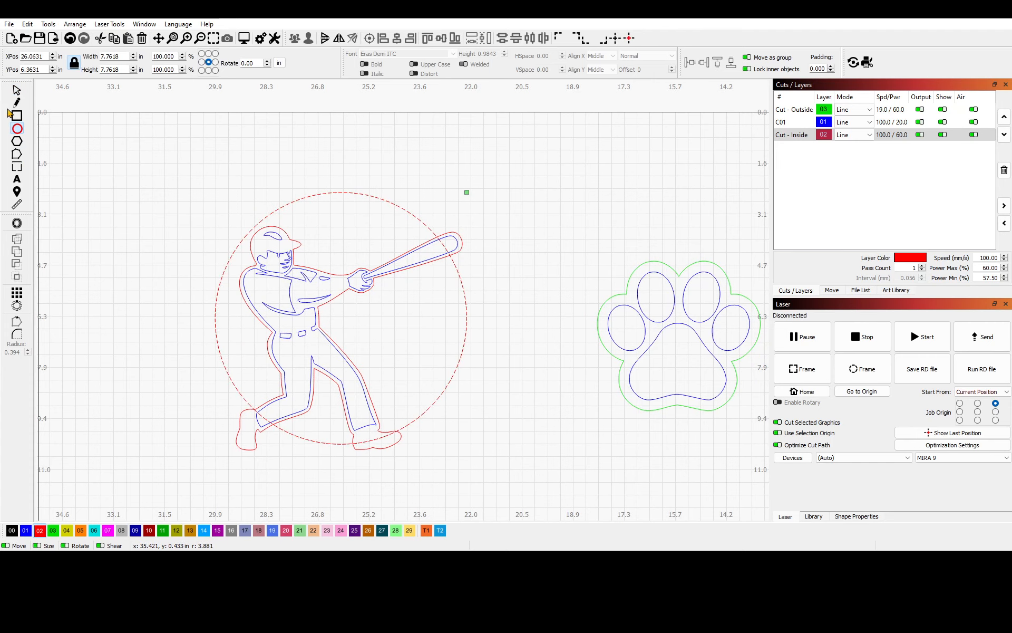
Shift the circle down around the player and enlarge it to about 8.05 in
click(16, 93)
drag(339, 320, 343, 332)
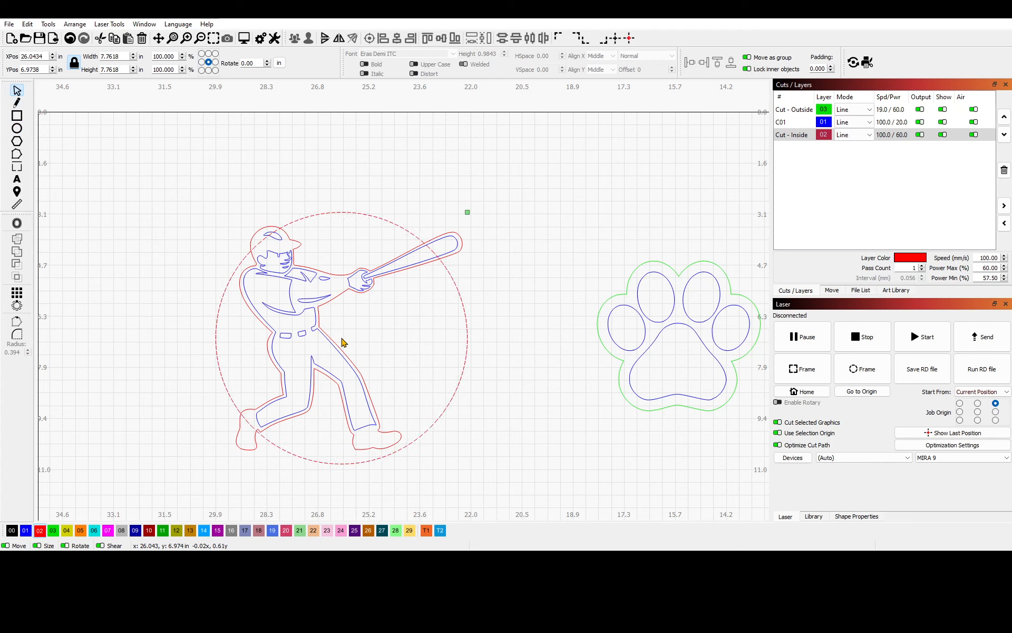
drag(343, 343, 342, 343)
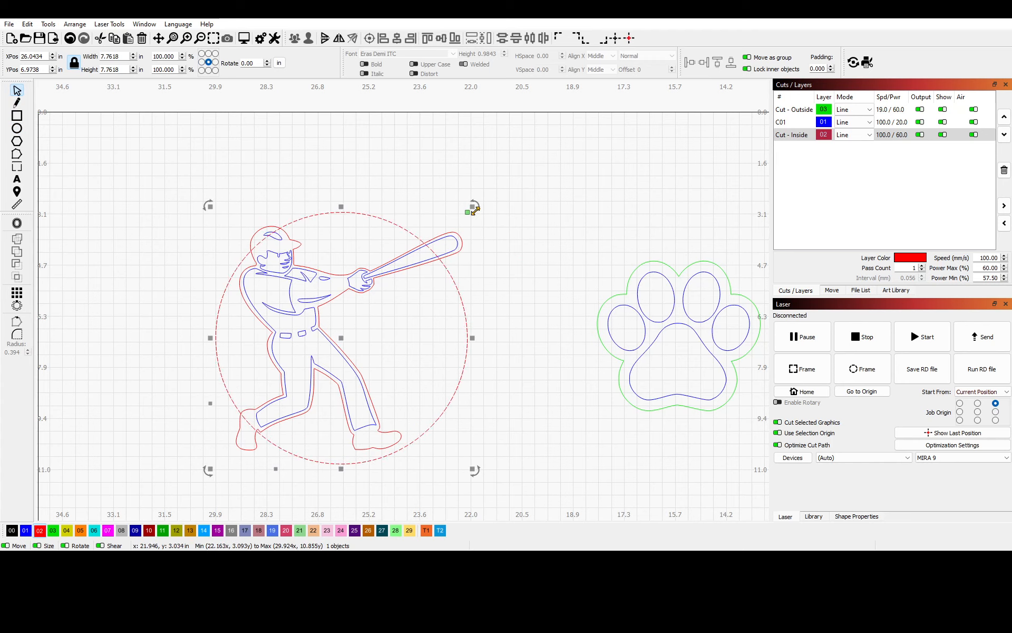
drag(472, 208, 480, 201)
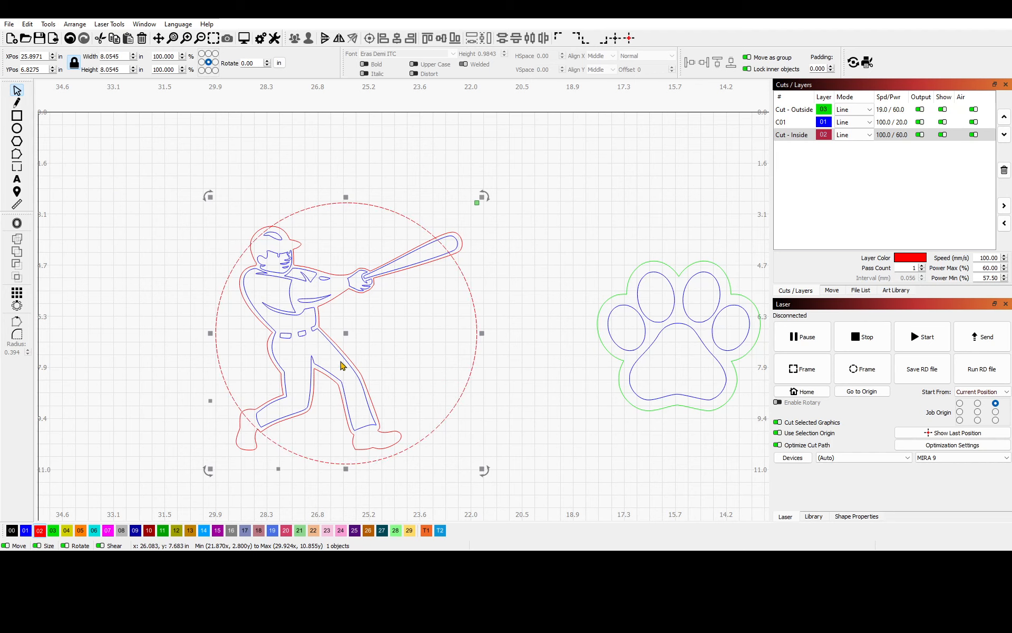
click(525, 384)
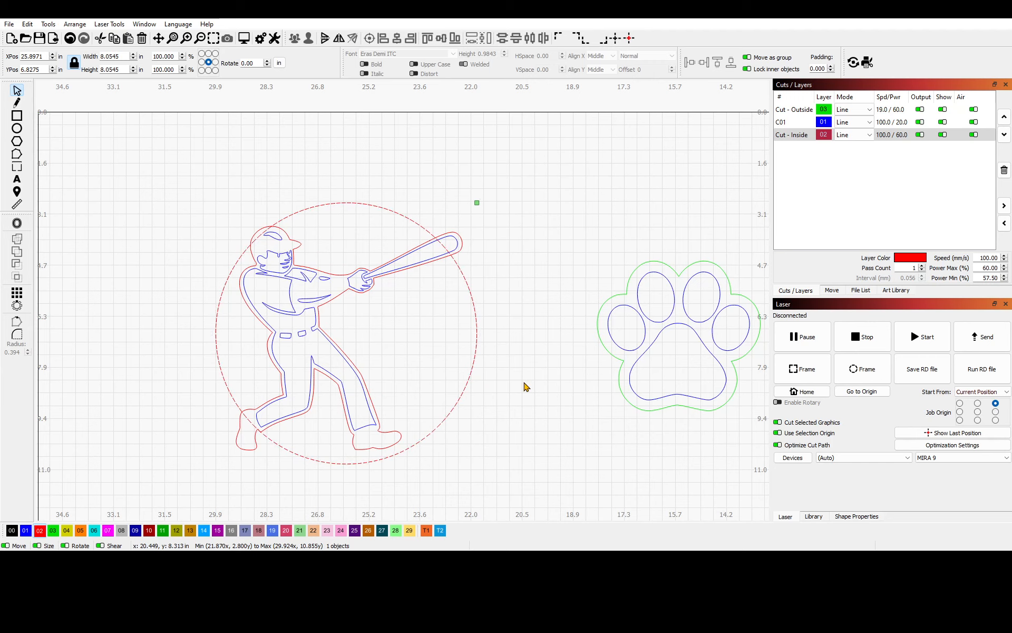
Move the circle away from the player and undo the move
drag(476, 345, 226, 326)
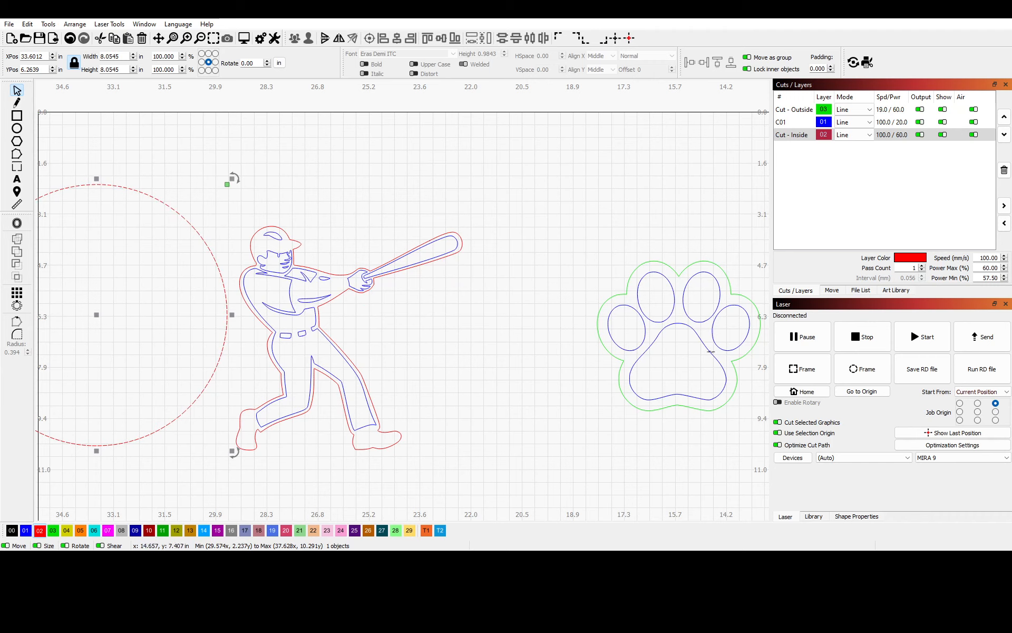
key(ctrl+z)
click(549, 389)
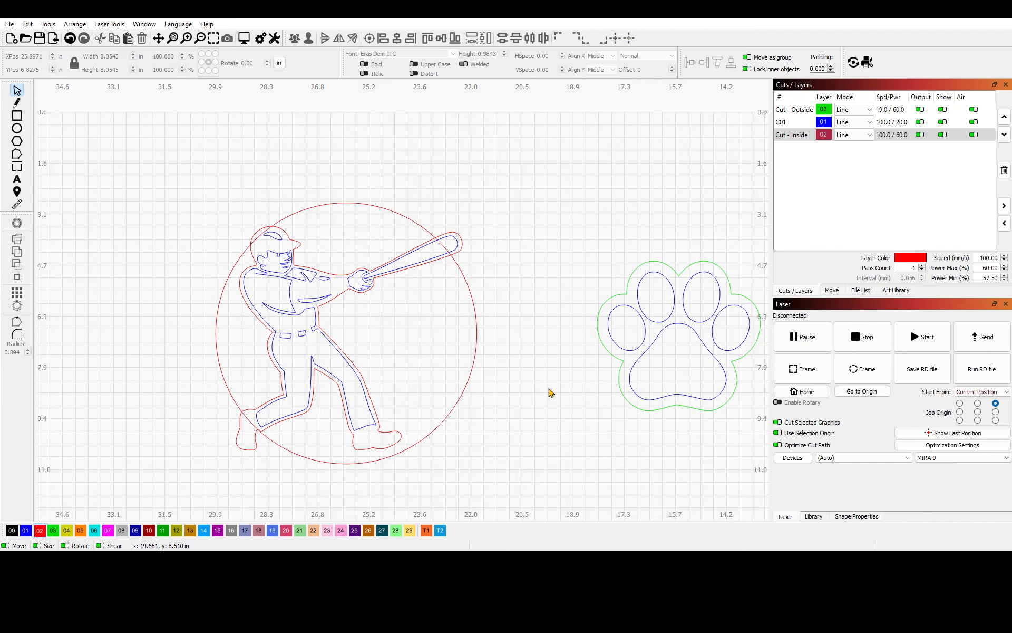
Resize the circle around the player from its corners to about 8.23 in
click(301, 455)
drag(209, 468, 201, 479)
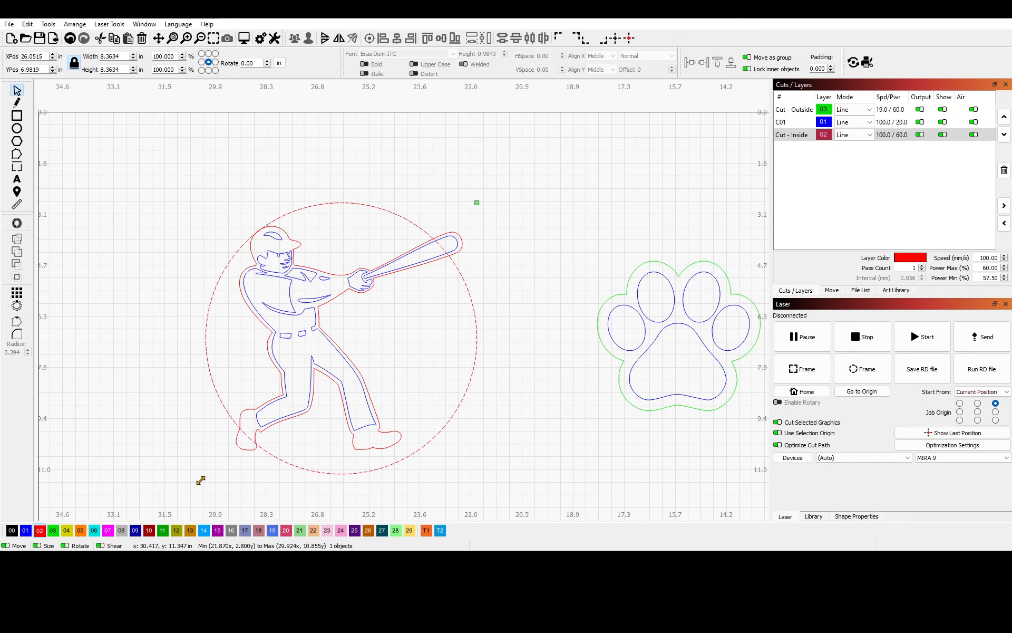
click(543, 364)
click(468, 289)
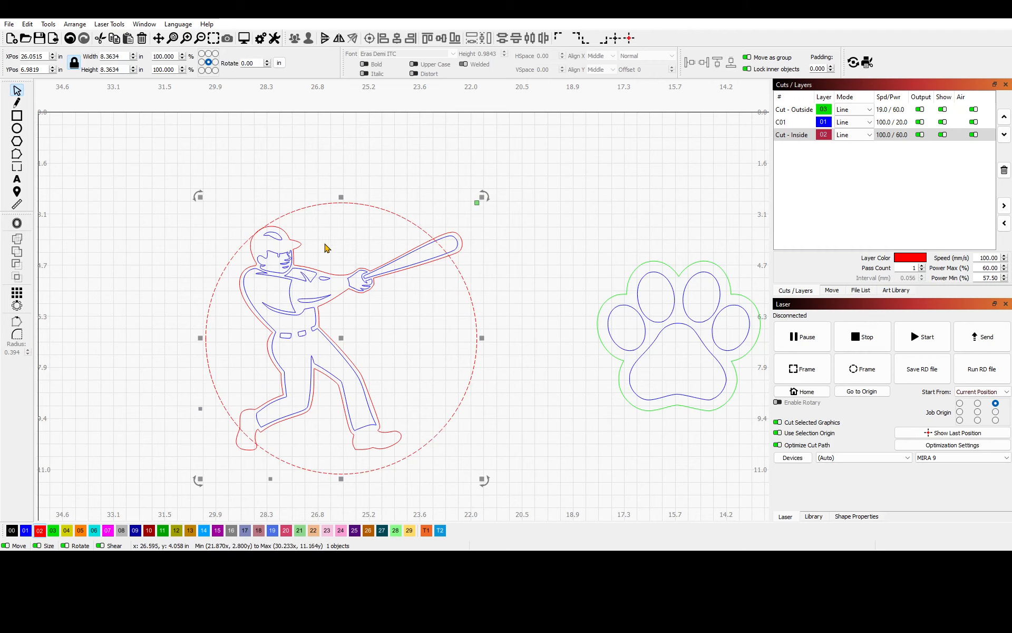
drag(201, 198, 206, 210)
click(541, 373)
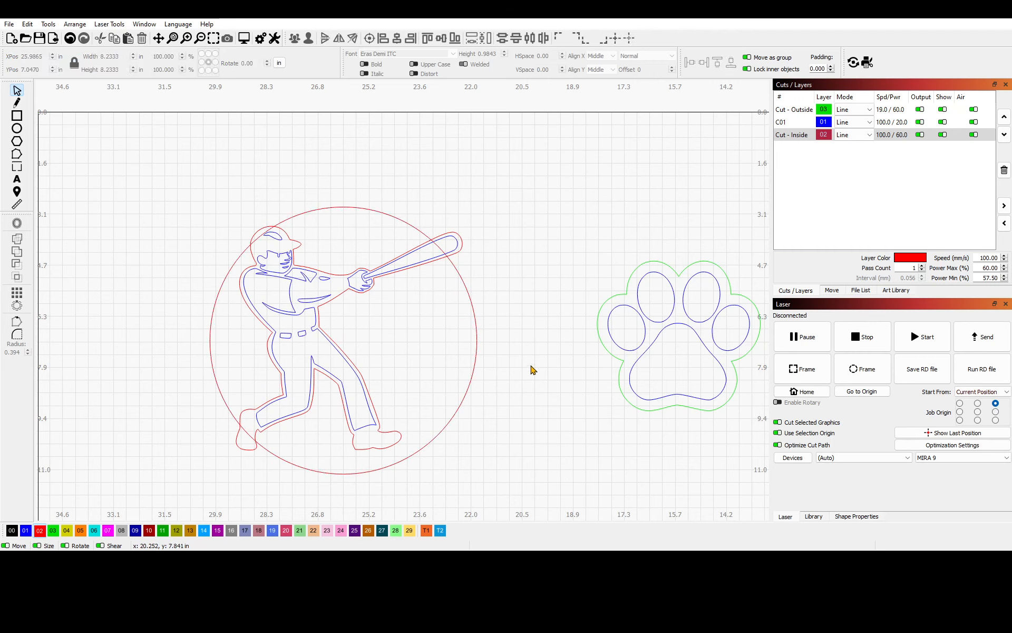
drag(595, 423, 454, 396)
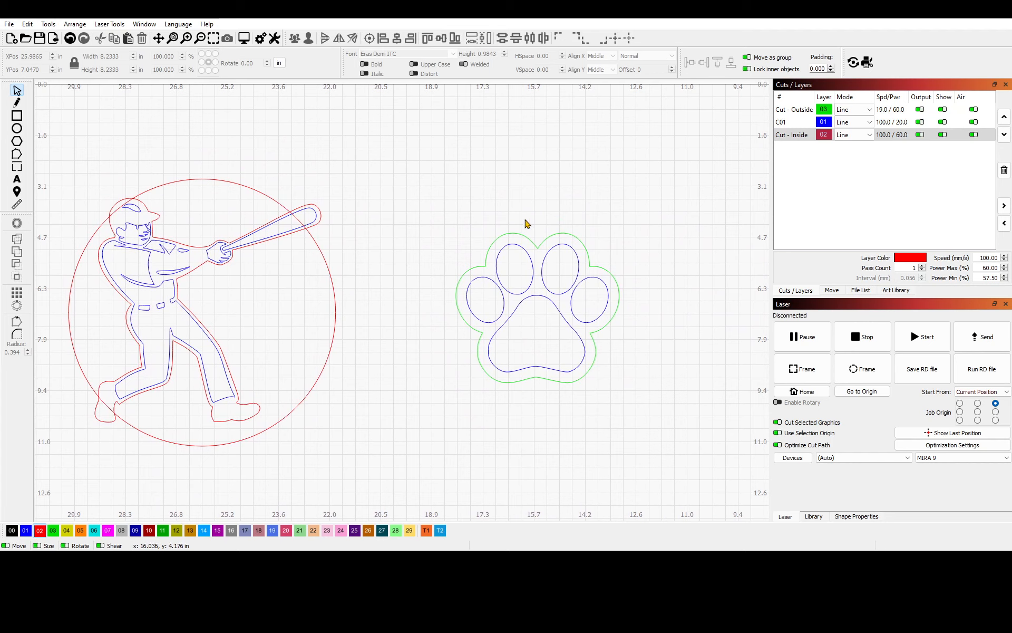
click(539, 244)
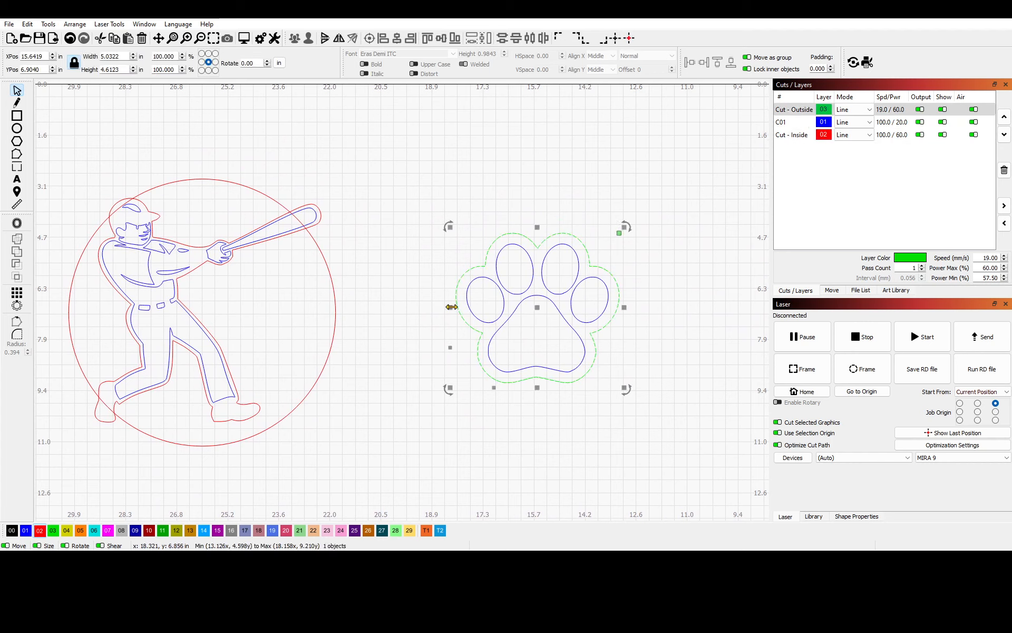
click(411, 405)
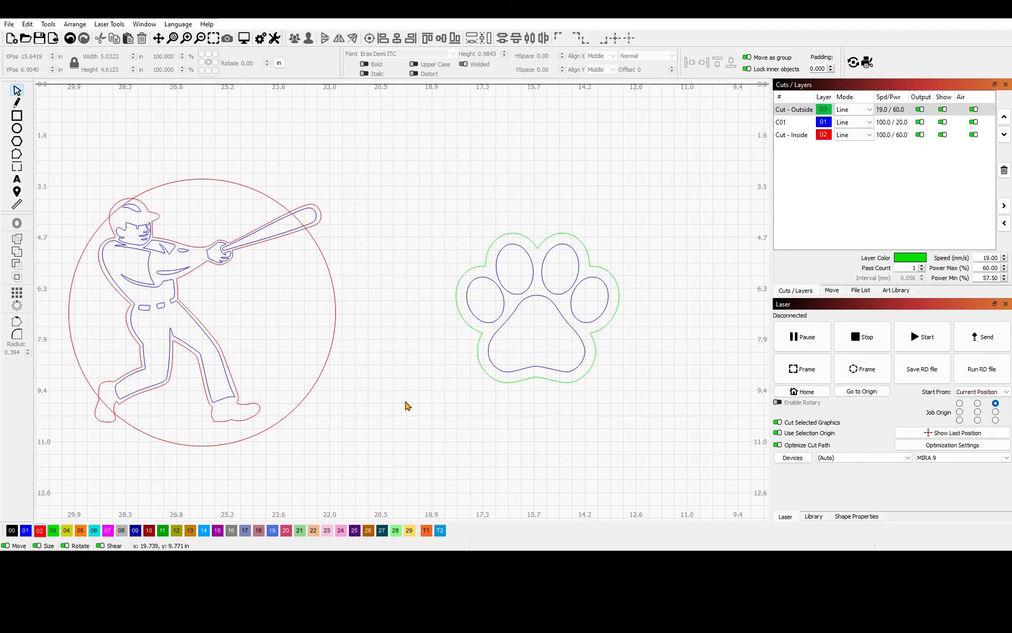
click(335, 320)
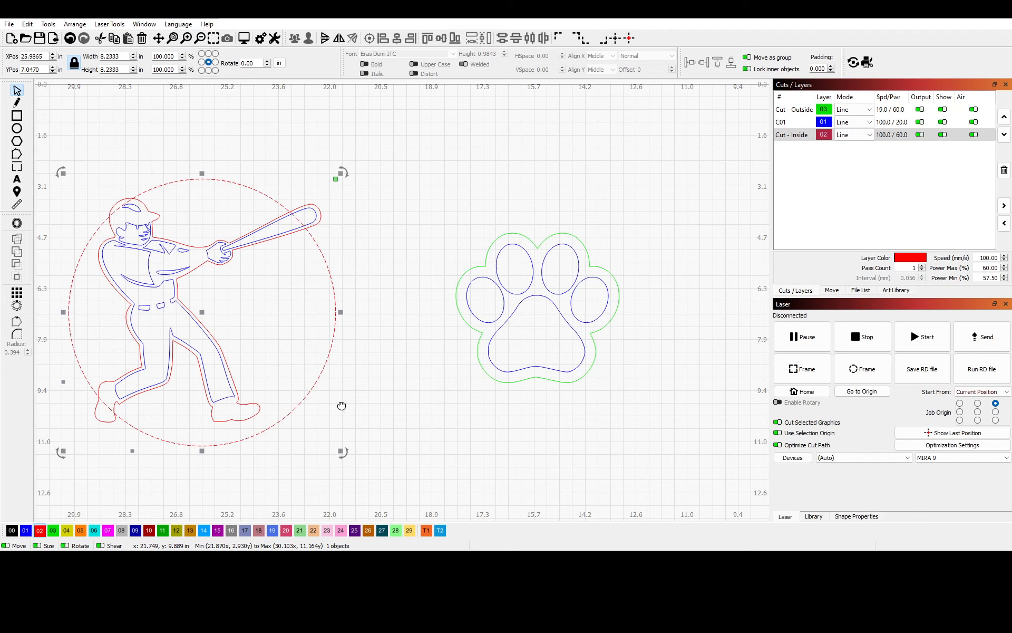
drag(341, 406, 388, 434)
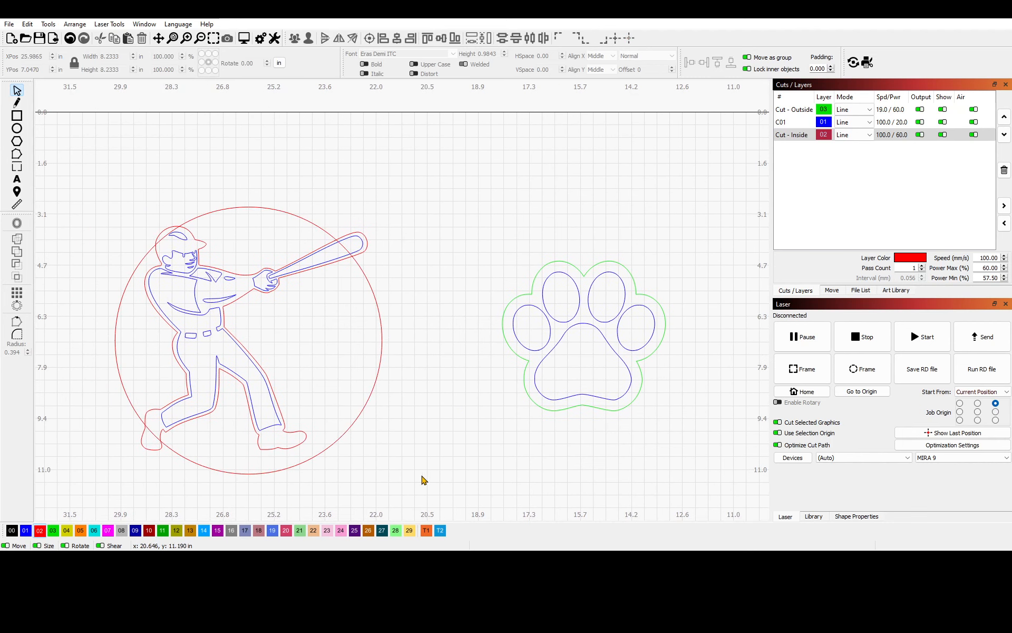